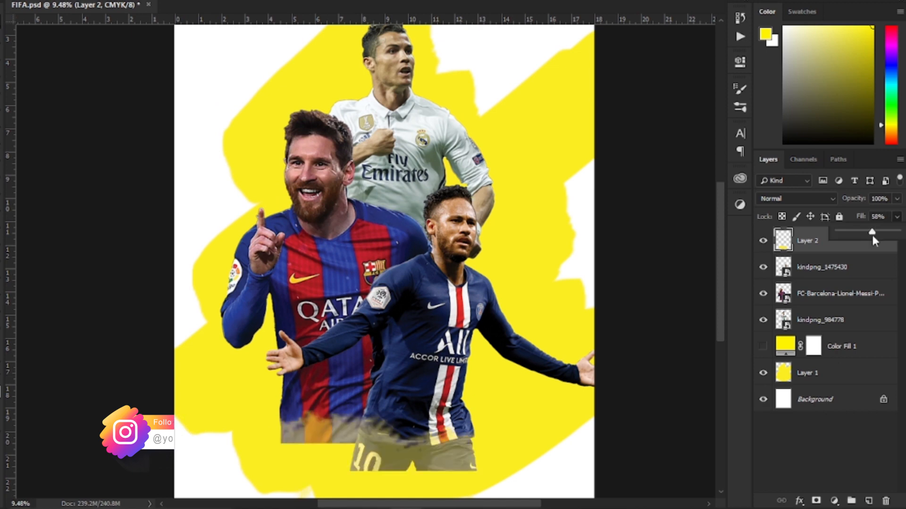
Step: Paint yellow over the front players' lower bodies, and on new layers over the raised arm at left and the outstretched arm at right
drag(288, 417, 357, 408)
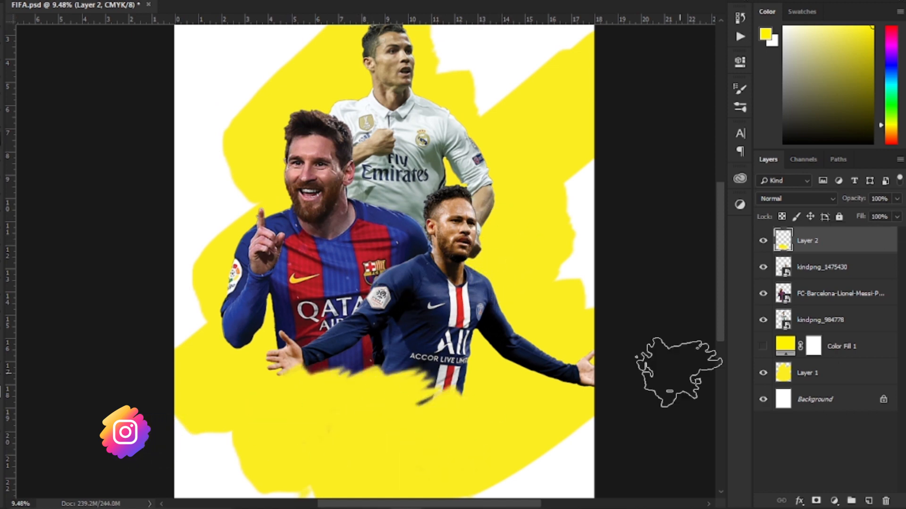
click(868, 501)
drag(250, 312, 244, 249)
click(869, 501)
drag(561, 356, 481, 342)
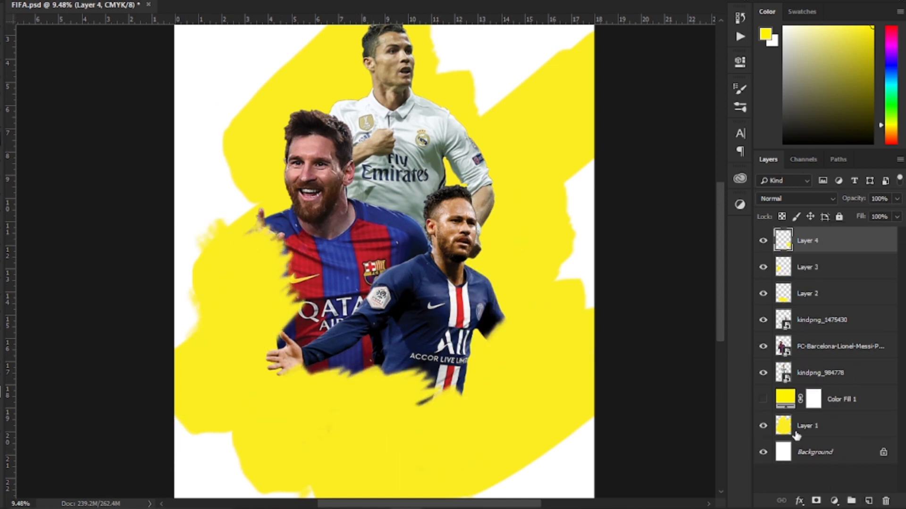
Step: Paint yellow over both sides of the white-shirted player's torso, each side on its own new layer
click(868, 501)
scroll(410, 71, down, 1)
scroll(401, 71, up, 6)
mouse_move(290, 257)
mouse_down()
mouse_move(299, 243)
mouse_move(349, 316)
mouse_up()
click(868, 501)
mouse_move(523, 366)
mouse_down()
mouse_move(464, 257)
mouse_move(461, 306)
mouse_up()
key(ctrl+shift+alt+n)
scroll(460, 307, down, 3)
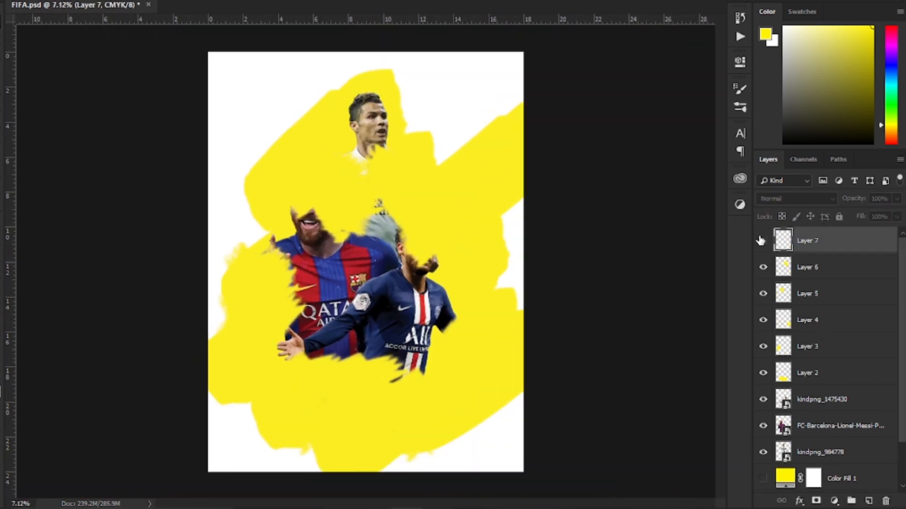
Step: Move Layer 5 and Layer 6 between the FC-Barcelona layer and kindpng_984778, and lower their fill to about 37%
click(762, 268)
shift+click(841, 264)
drag(842, 250, 843, 388)
drag(844, 325, 844, 411)
drag(841, 378, 840, 343)
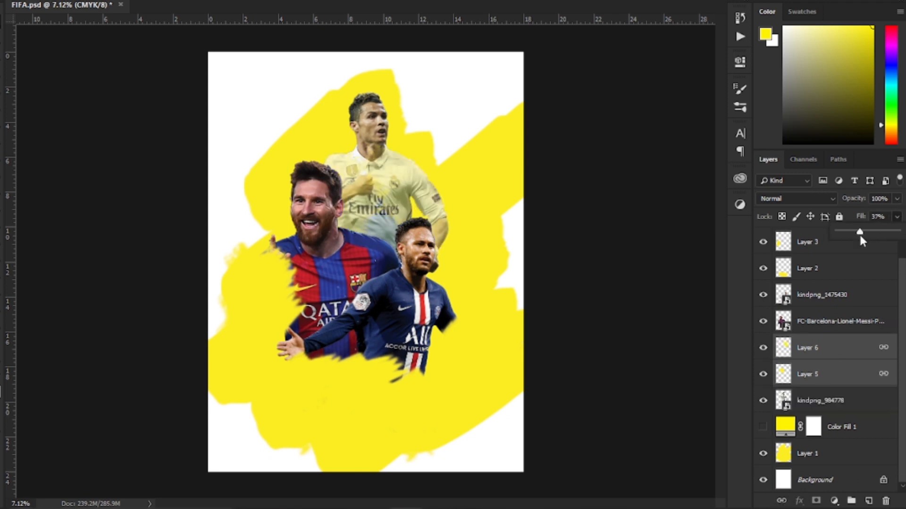
click(845, 309)
Step: Lower the fill of Layer 3 and set Layer 4's fill to about 58% so the covered arms show through
scroll(839, 307, up, 1)
click(763, 294)
click(763, 294)
click(821, 293)
click(896, 216)
mouse_move(897, 233)
mouse_down()
mouse_move(862, 235)
mouse_move(897, 235)
mouse_up()
key(alt+bracketright)
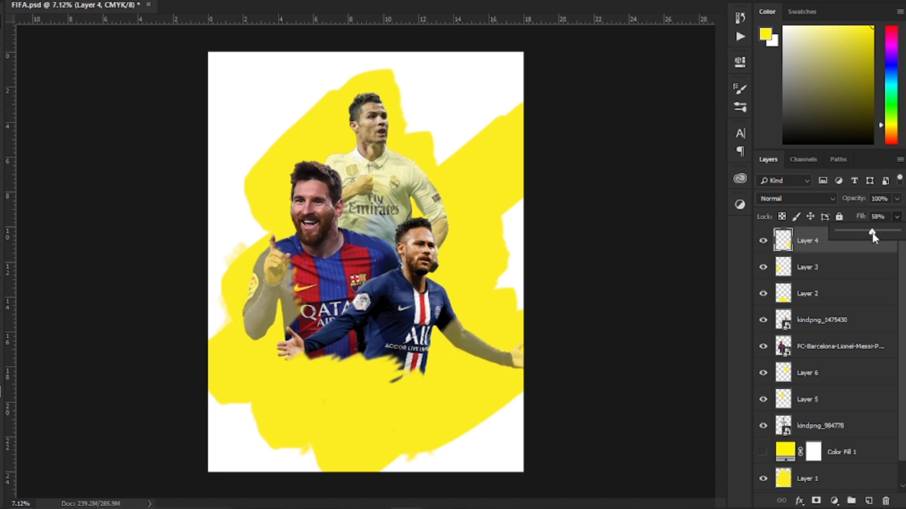
Step: Show the Color Fill 1 layer, and place Layer 1 above the player layers at 18% fill
scroll(400, 139, up, 1)
click(763, 452)
drag(807, 478, 830, 313)
click(896, 216)
drag(897, 233, 849, 233)
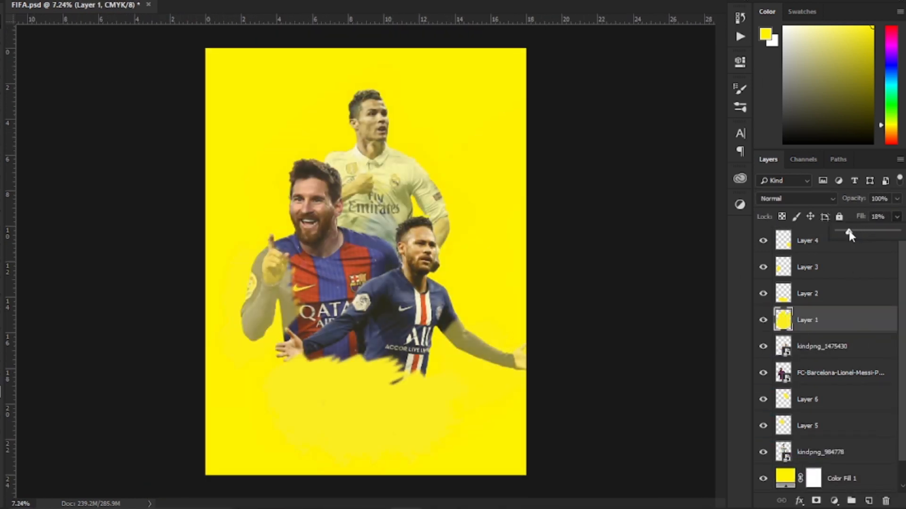
click(834, 501)
click(830, 360)
drag(629, 147, 603, 148)
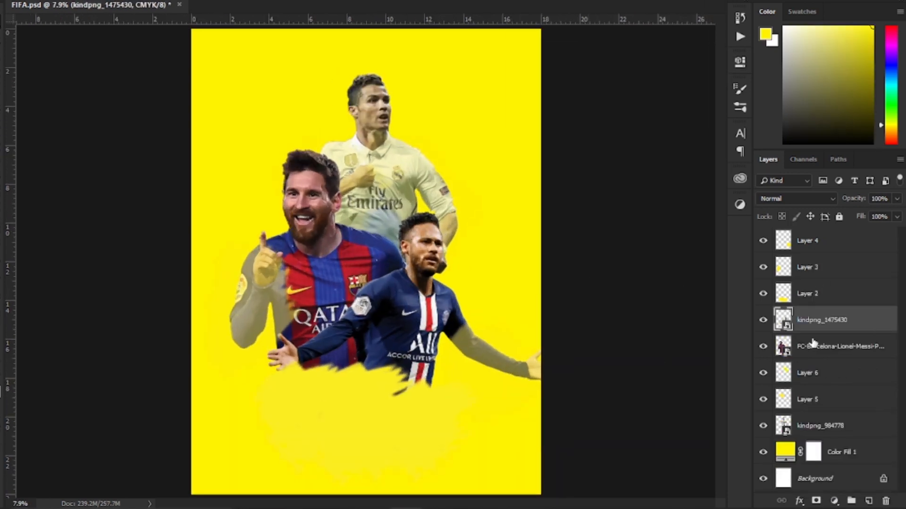
key(ctrl+shift+alt+n)
mouse_move(307, 365)
mouse_down()
mouse_move(274, 377)
mouse_move(420, 398)
mouse_up()
key(ctrl+z)
key(ctrl+z)
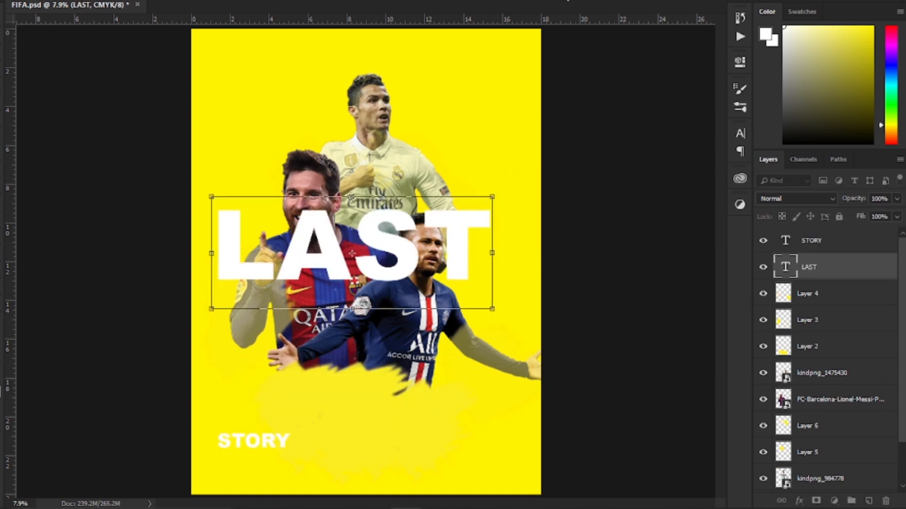
Step: Position the LAST text across the players and place a copy of it behind the player layers
drag(466, 249, 470, 261)
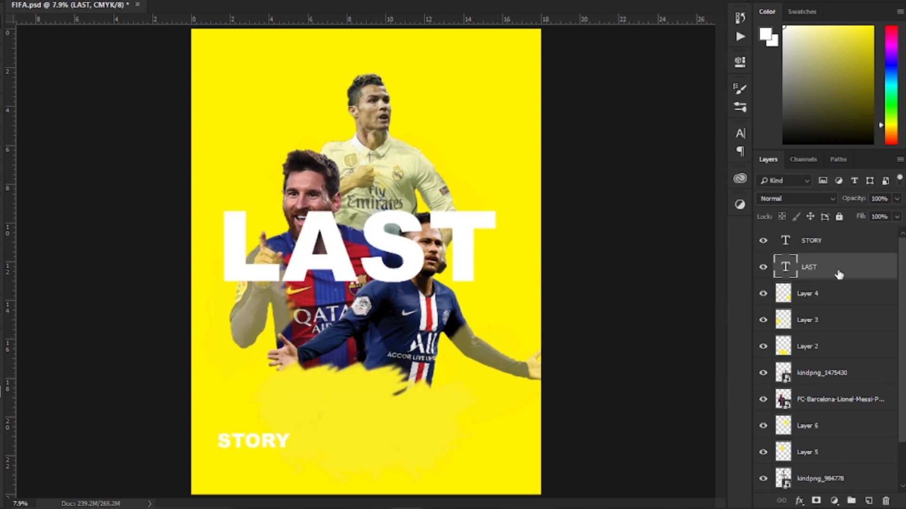
right_click(833, 401)
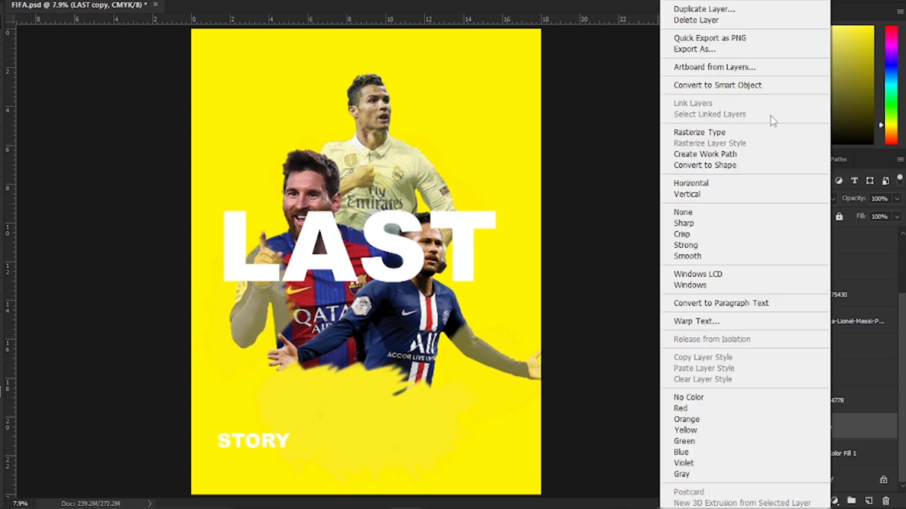
click(731, 19)
Step: Give the upper LAST text 0% fill opacity and a stroke outline
right_click(841, 265)
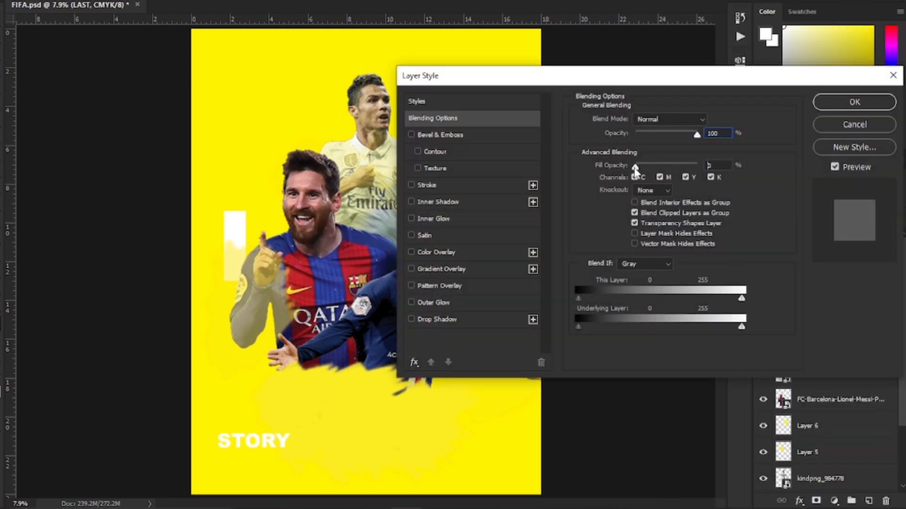
click(426, 185)
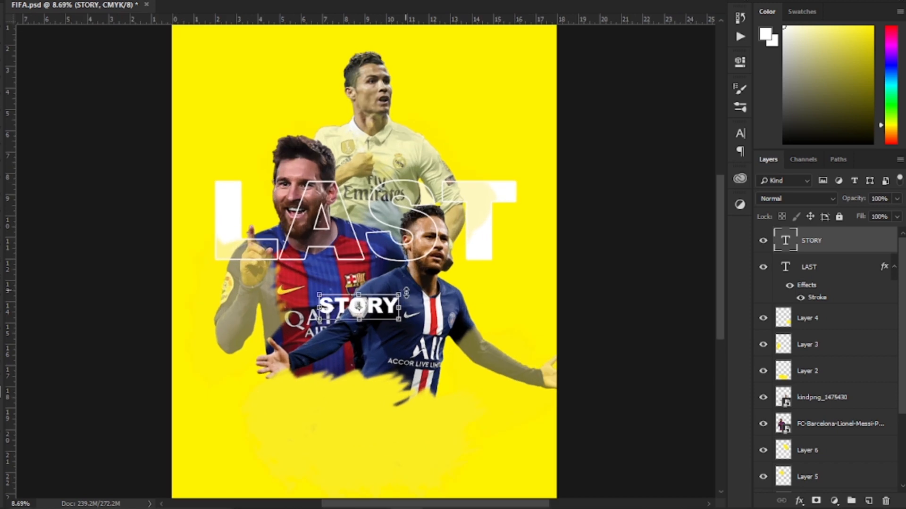
Step: Enlarge the STORY text to match the width of LAST, and give its upper layer 0% fill opacity with a stroke outline
drag(398, 298, 516, 209)
key(Return)
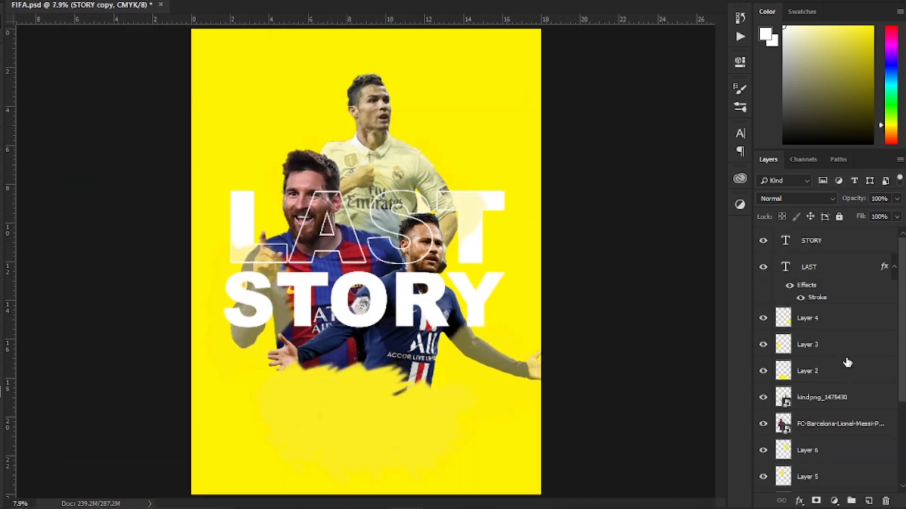
right_click(844, 240)
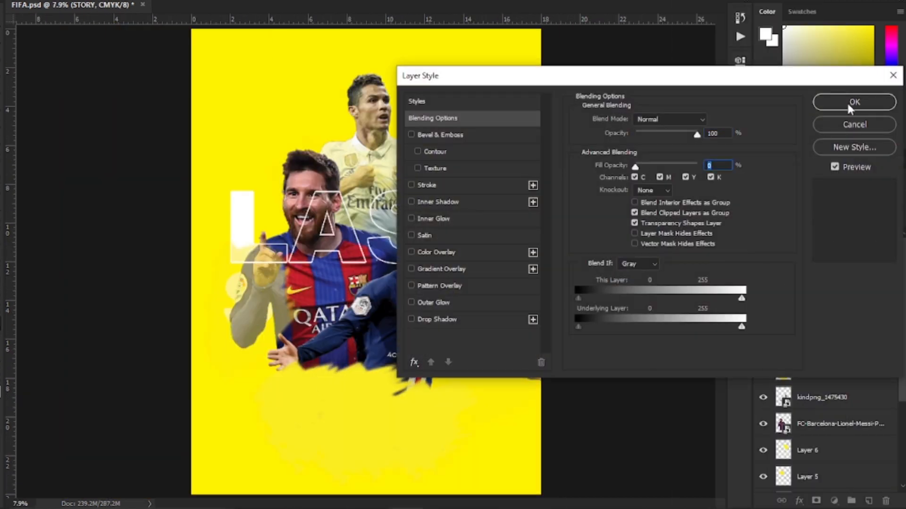
click(846, 101)
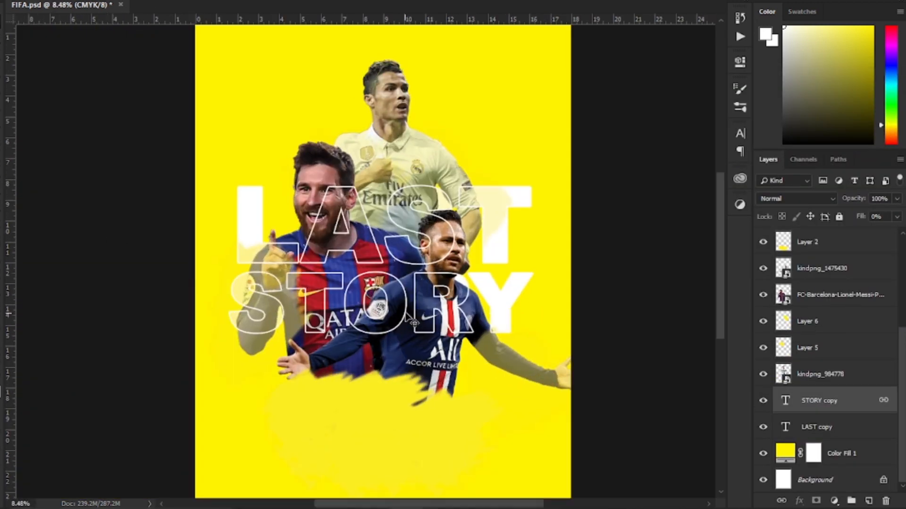
Step: Set the STORY text vertically, one letter per line, and replace its horizontal copy behind the players with the vertical version
drag(414, 323, 414, 325)
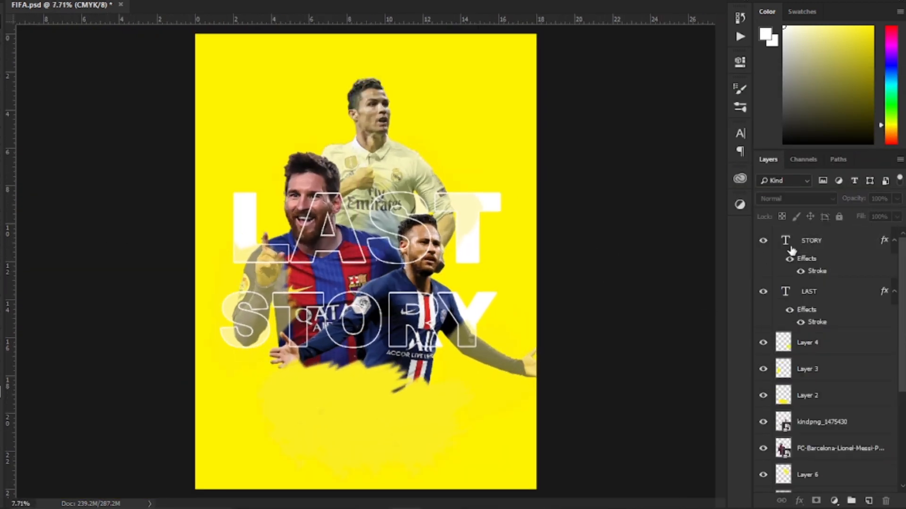
double_click(785, 240)
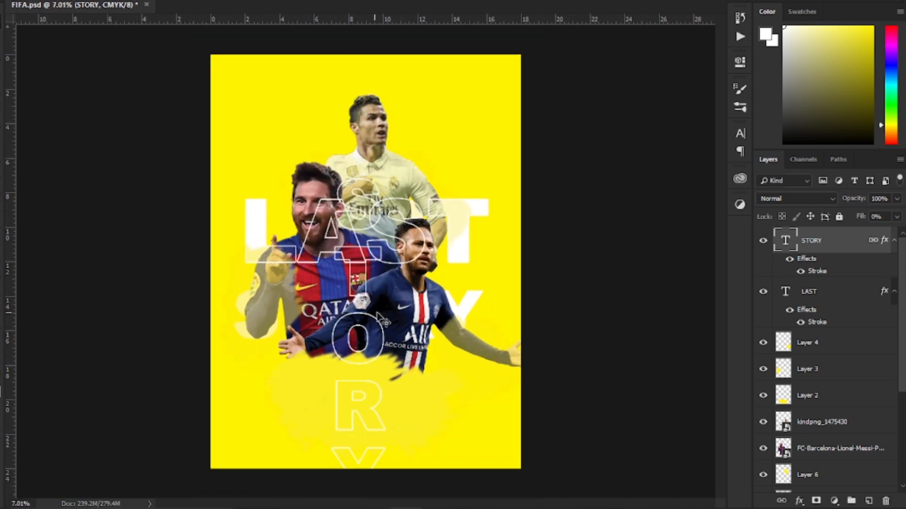
scroll(833, 411, down, 5)
click(832, 401)
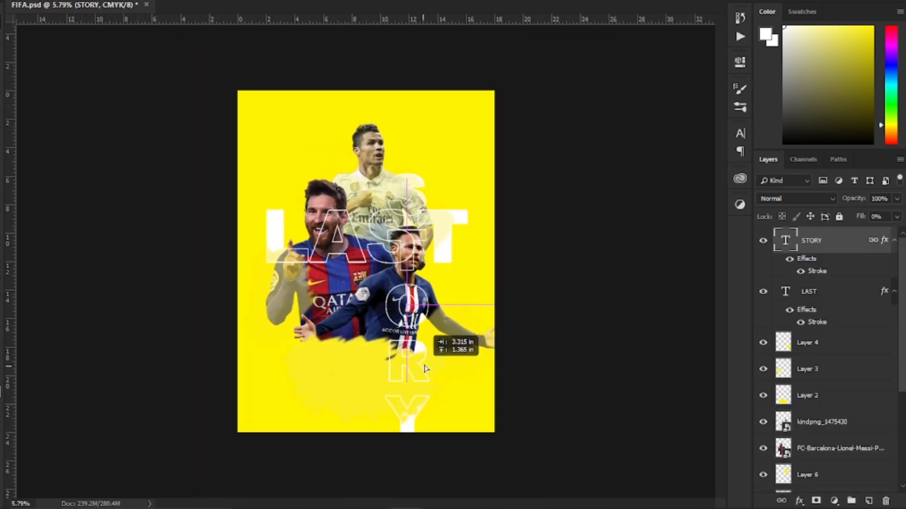
Step: Place STORY along the poster's right side, and resize LAST and move it up beside it
drag(380, 330, 381, 204)
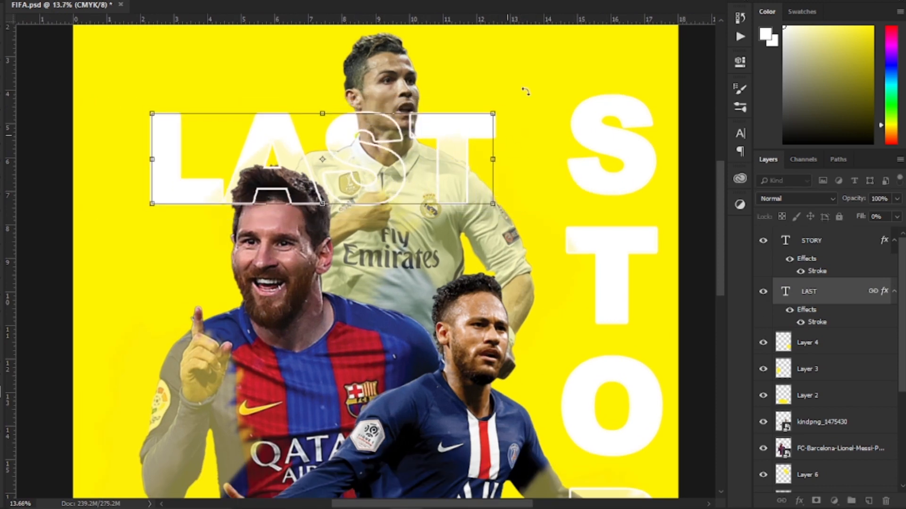
drag(521, 89, 478, 136)
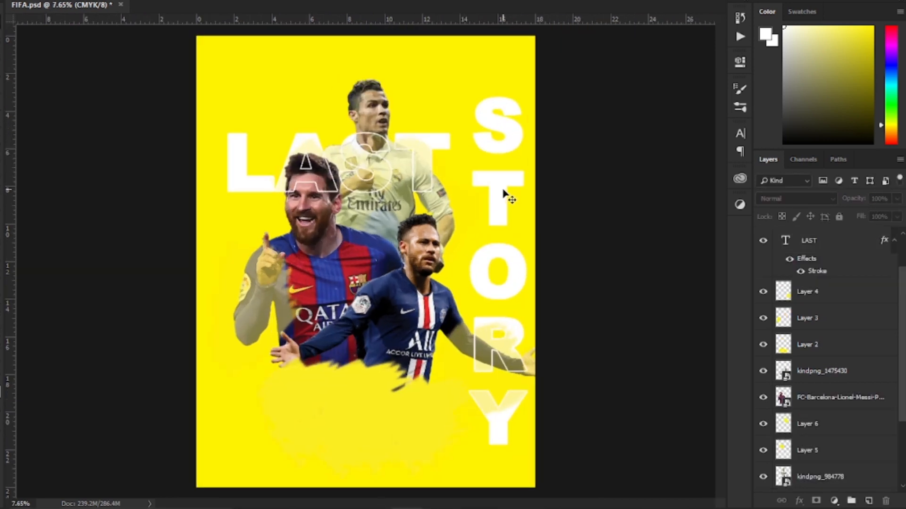
click(613, 180)
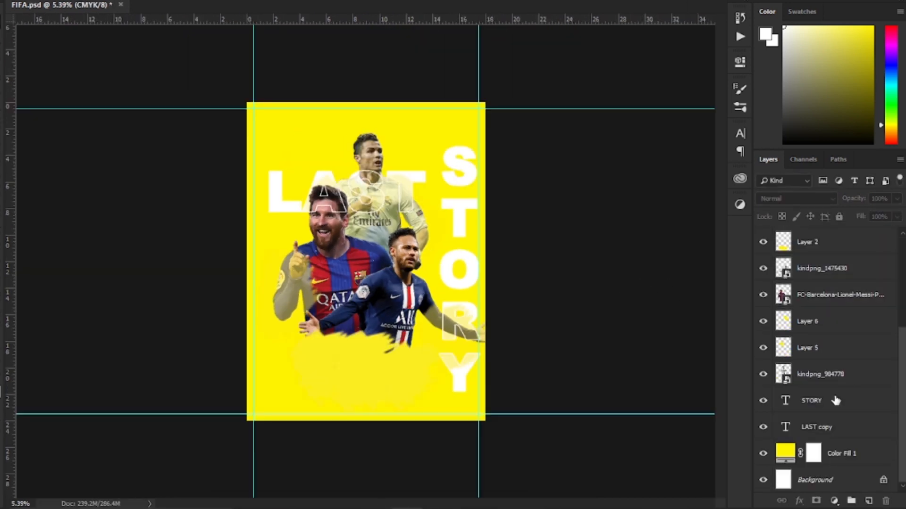
click(807, 474)
shift+click(802, 342)
drag(362, 227, 363, 315)
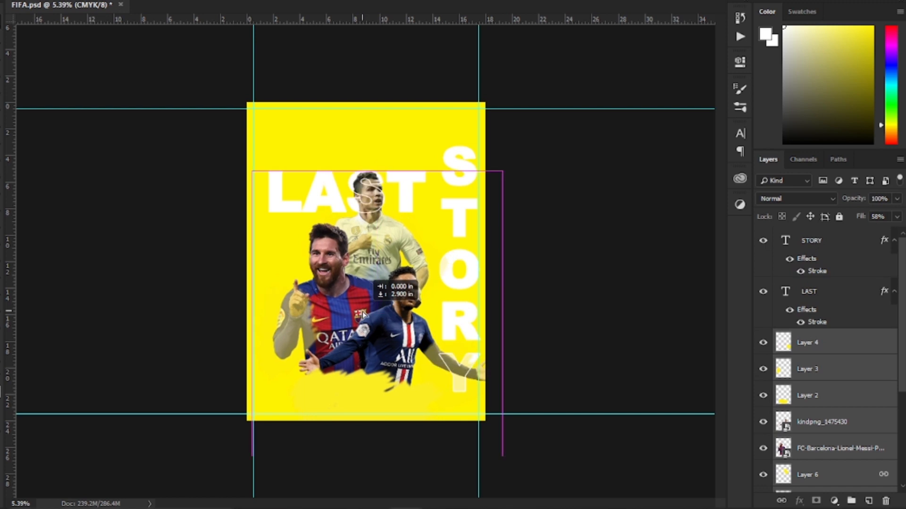
scroll(426, 156, up, 3)
drag(426, 156, 434, 201)
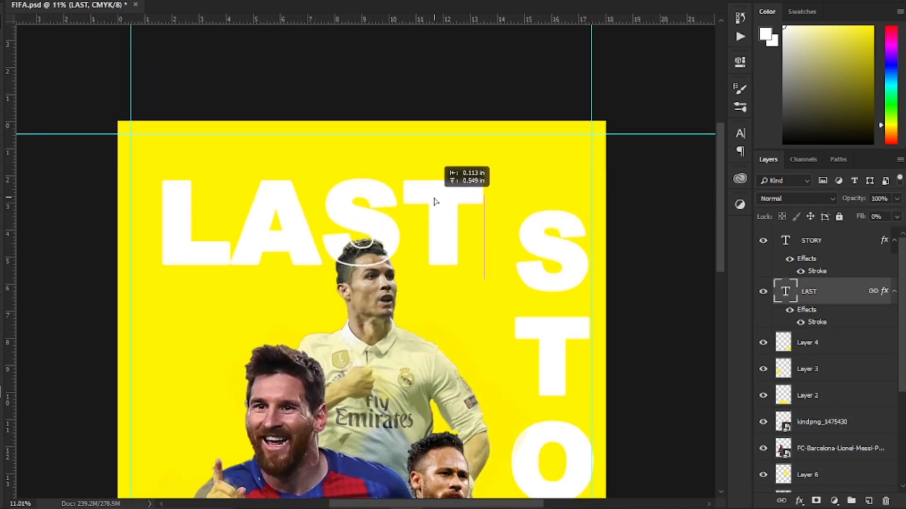
scroll(576, 310, down, 2)
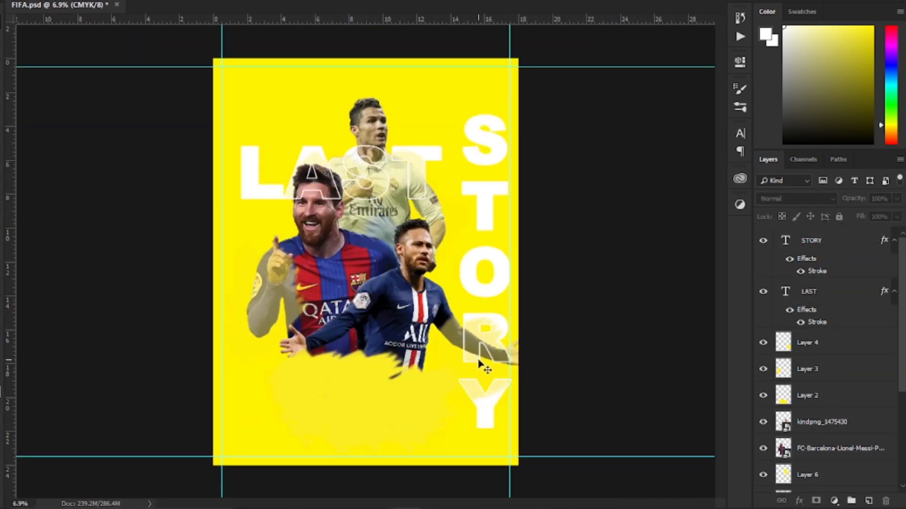
Step: Add the number 10 as a text in the poster's lower-left area
key(t)
click(256, 414)
text(300)
Step: Set the number 10's font to Bernard MT Condensed and shift it inward below the players
click(740, 134)
click(663, 149)
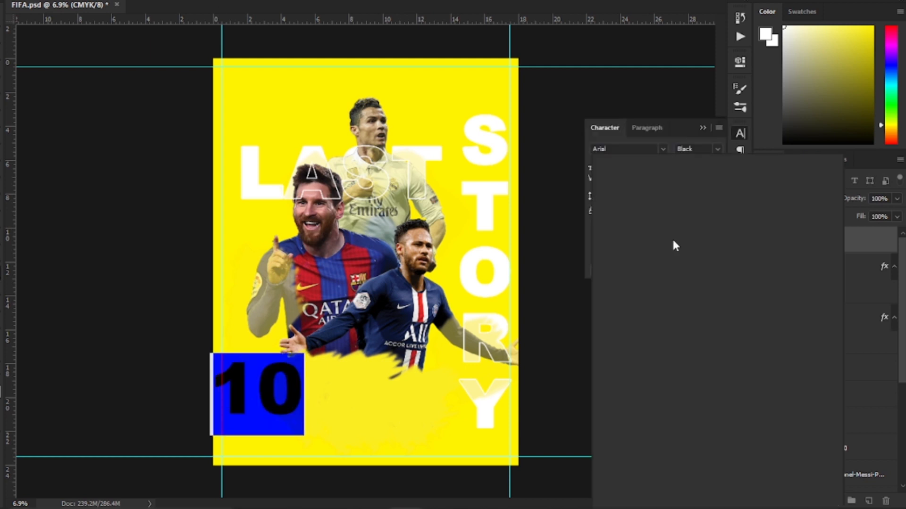
scroll(743, 323, down, 4)
scroll(743, 325, down, 15)
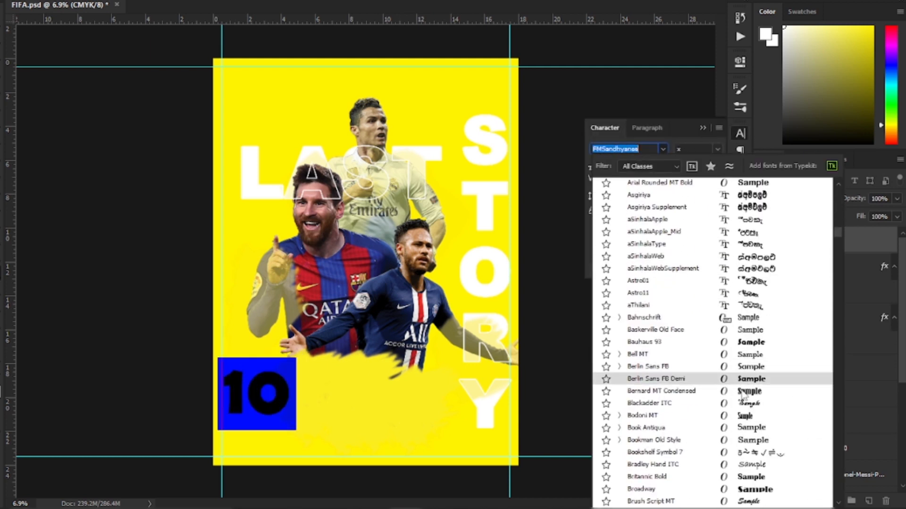
click(742, 391)
click(740, 133)
key(ctrl+Return)
drag(278, 402, 309, 422)
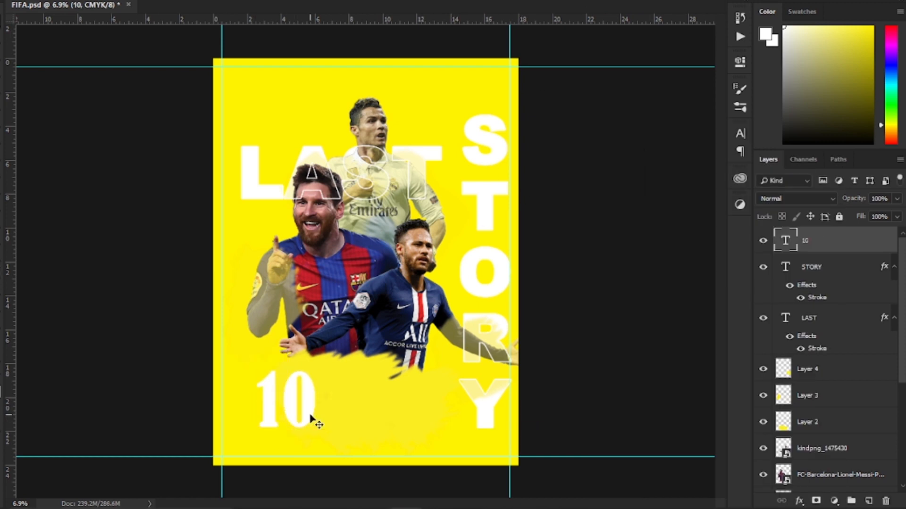
Step: Duplicate the 10 text, and give the lower of the two layers 0% fill with a stroke outline
key(ctrl+j)
right_click(818, 270)
click(680, 1)
click(488, 189)
key(Return)
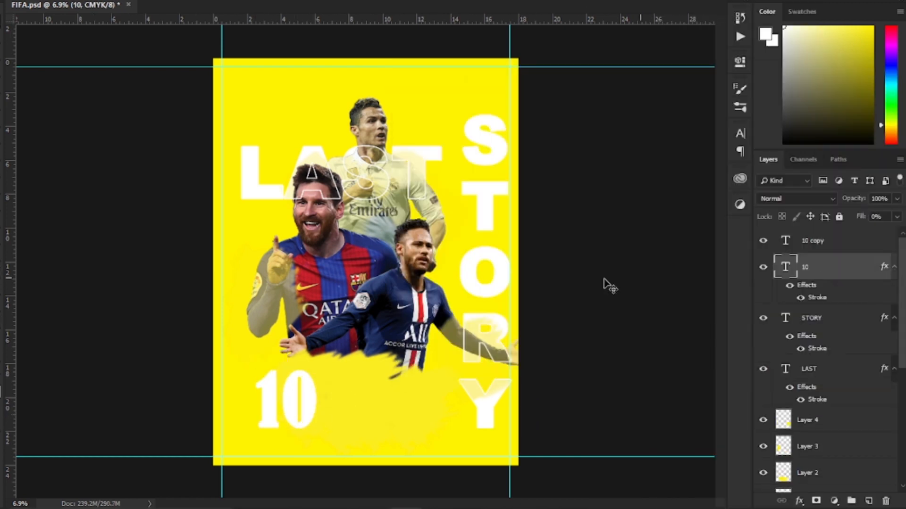
Step: Enlarge the outlined 10 so it frames the solid 10
scroll(316, 372, up, 2)
drag(340, 357, 345, 351)
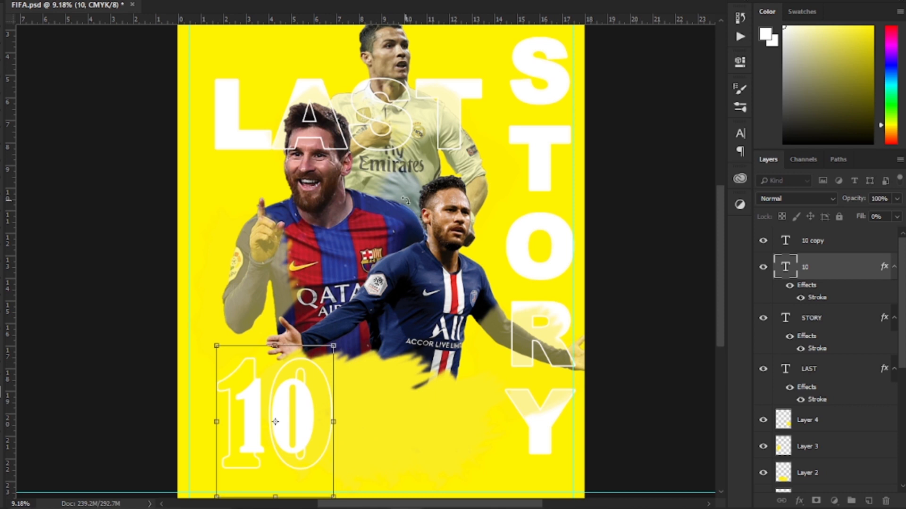
scroll(444, 338, down, 3)
click(409, 418)
Step: Duplicate the solid and outlined 10 layers and change the text of both copies to 07
click(818, 268)
shift+click(816, 248)
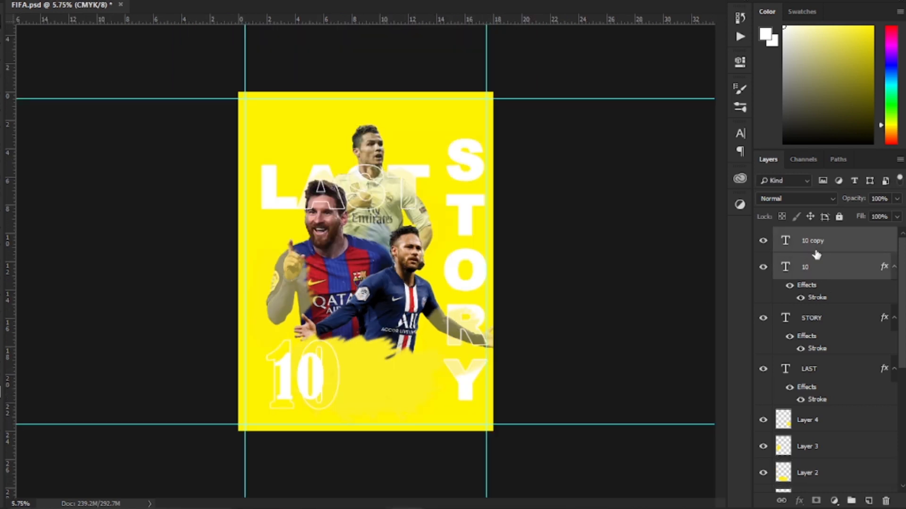
key(ctrl+j)
click(829, 325)
shift+click(826, 344)
click(786, 268)
double_click(787, 268)
text(07)
double_click(789, 242)
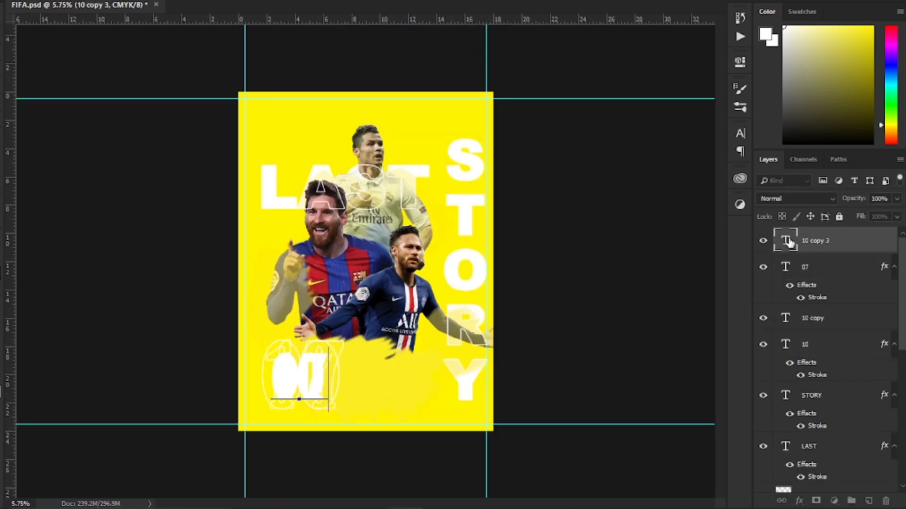
Step: Move the 07 pair above LAST in the poster's upper-left corner, and shift the 10 pair closer to the left guide
drag(336, 383, 337, 139)
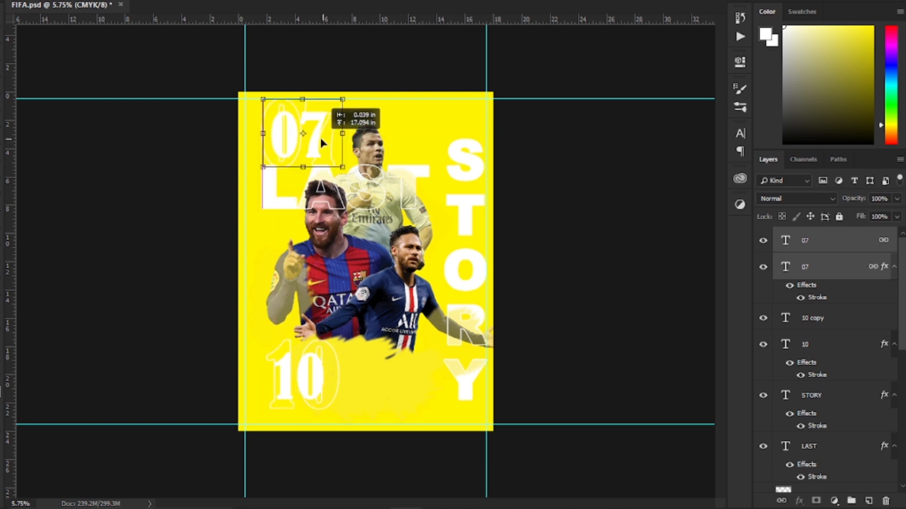
scroll(356, 120, up, 2)
click(454, 126)
scroll(448, 100, down, 1)
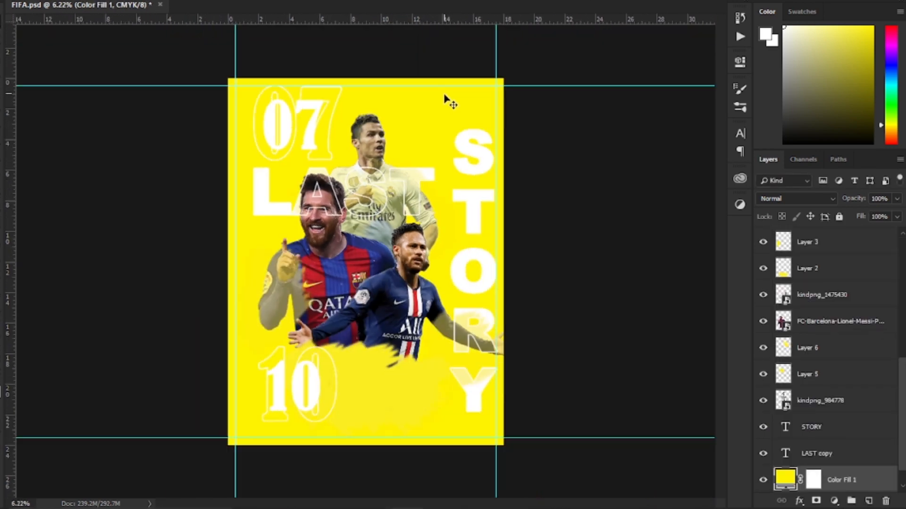
drag(313, 397, 294, 402)
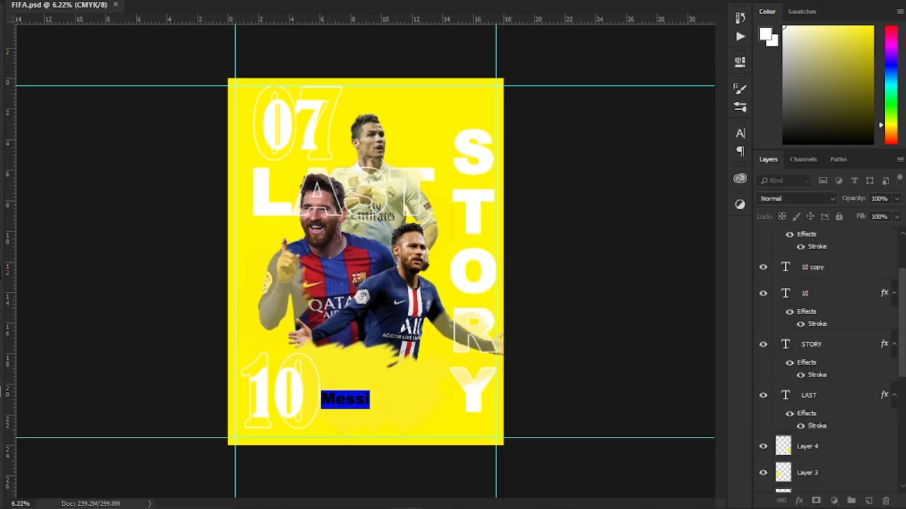
Step: Add the text Messi beside the number 10
click(565, 361)
click(837, 195)
key(ctrl+Return)
Step: Change the font of the Messi text beside the number 10 to a lighter old-style serif
double_click(785, 241)
click(739, 133)
click(663, 150)
scroll(781, 255, down, 20)
scroll(780, 255, down, 10)
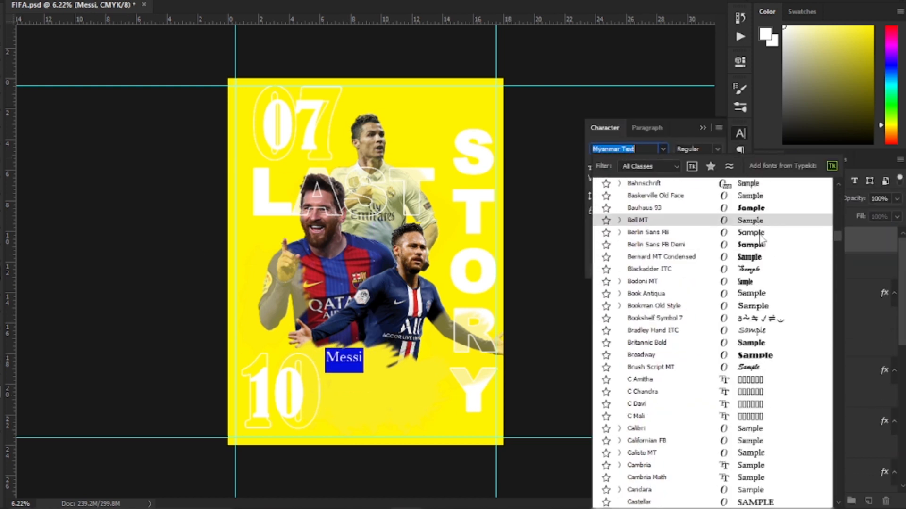
scroll(781, 255, down, 3)
click(661, 307)
Step: Make two copies of the Messi text and change them to Neymar and Ronaldo
scroll(335, 345, up, 5)
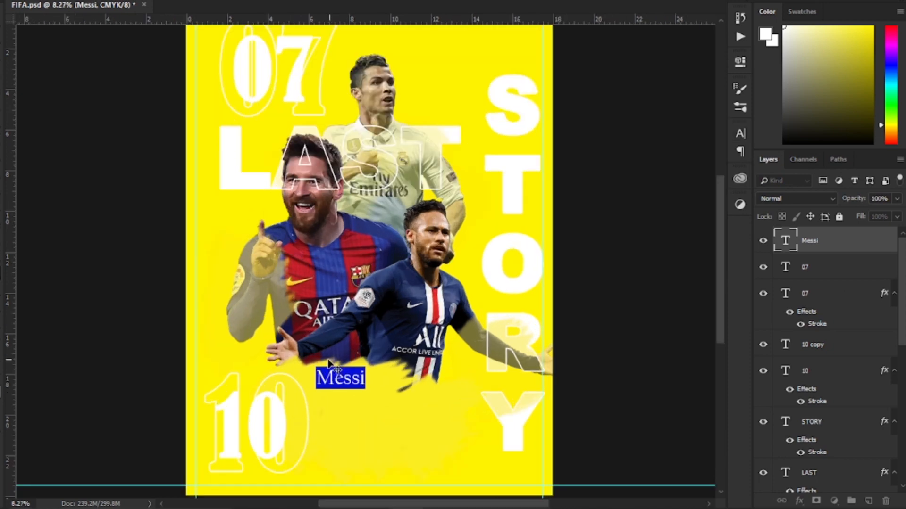
scroll(423, 426, down, 2)
alt+drag(514, 439, 455, 419)
double_click(509, 424)
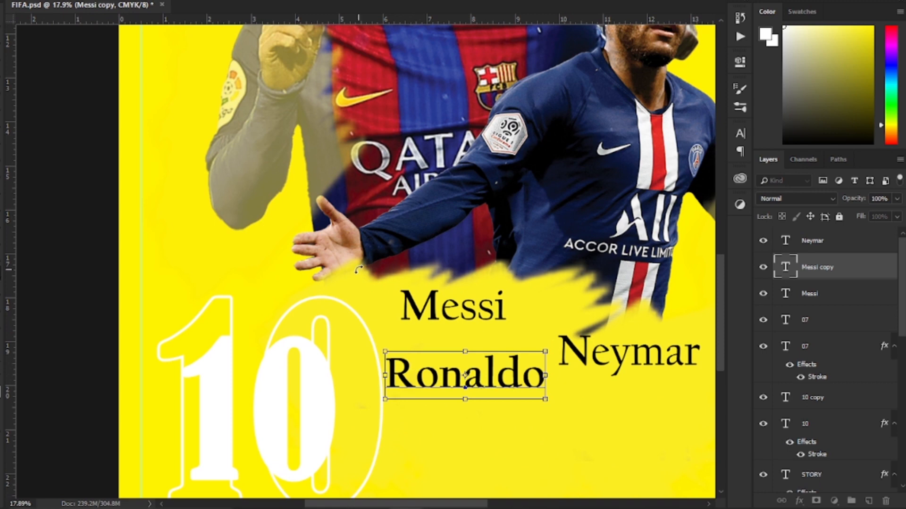
Step: Set the initial R of the Ronaldo text to Bold
key(ctrl+a)
drag(387, 374, 415, 375)
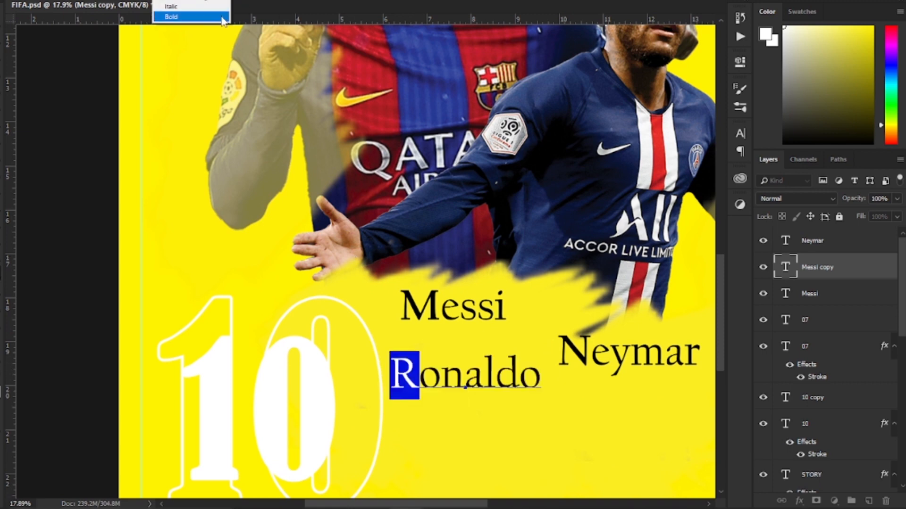
key(ctrl+Return)
Step: Place the Ronaldo name near the poster's upper edge above his head, with Messi and Neymar below their cut-outs
scroll(500, 172, down, 2)
drag(492, 166, 434, 319)
drag(443, 429, 541, 45)
click(453, 417)
drag(430, 396, 418, 392)
Step: Reorder the number layers so the outlined 07 and outlined 10 lie above their solid versions
click(510, 446)
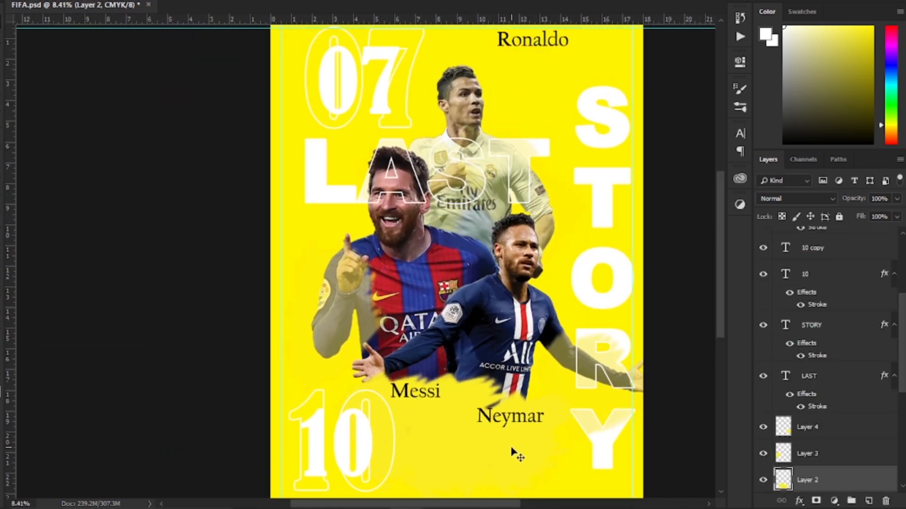
scroll(509, 444, down, 2)
click(585, 405)
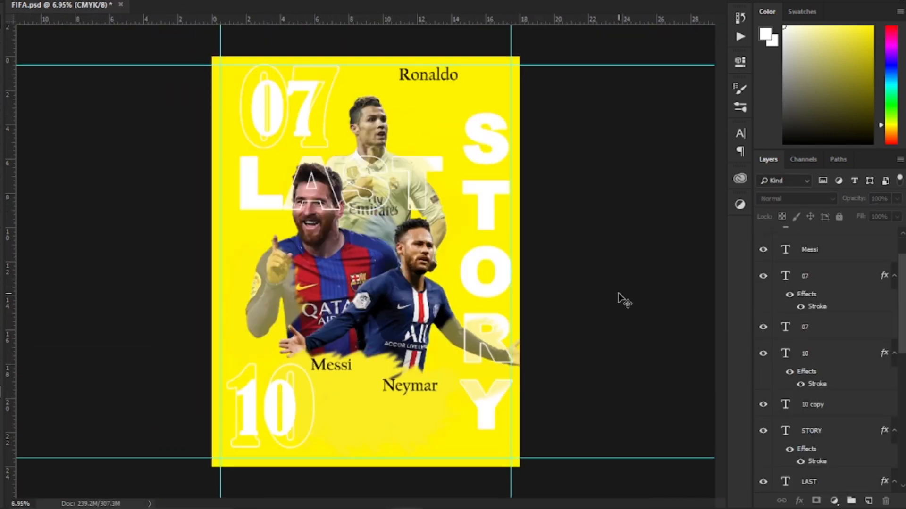
Step: Select the Ronaldo cut-out layer and convert the document's colour mode from CMYK to RGB
scroll(535, 290, down, 1)
scroll(823, 359, down, 5)
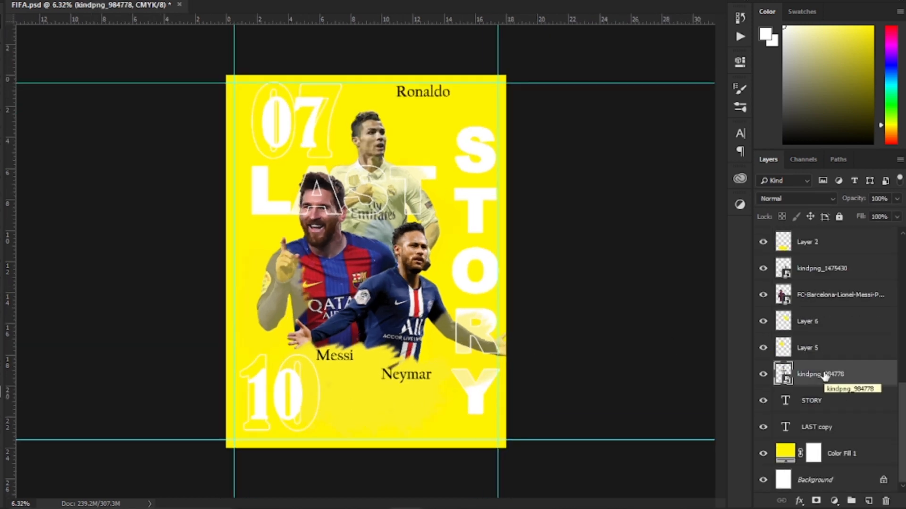
click(834, 501)
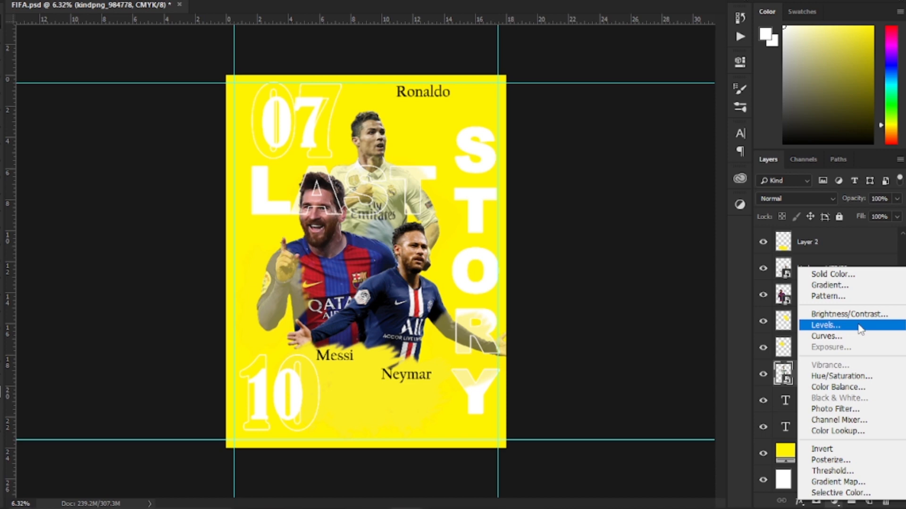
click(579, 271)
click(56, 1)
click(208, 24)
click(550, 171)
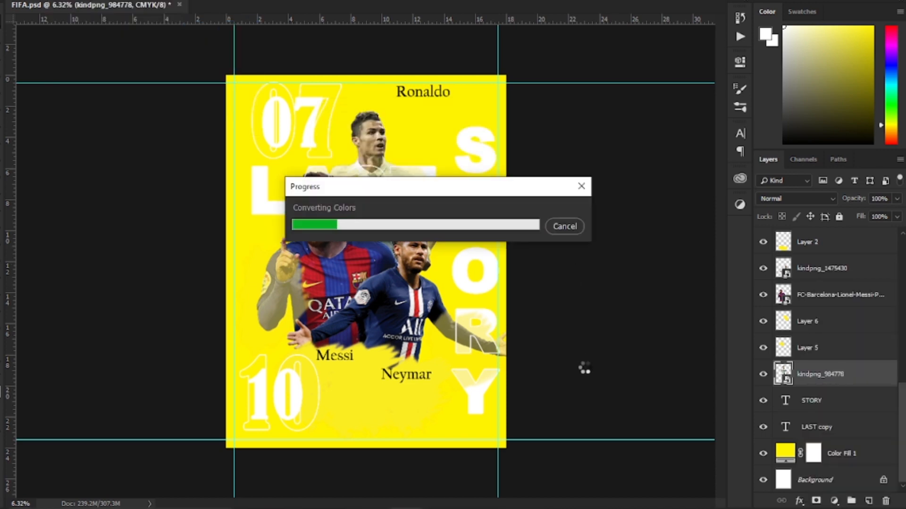
scroll(416, 307, up, 4)
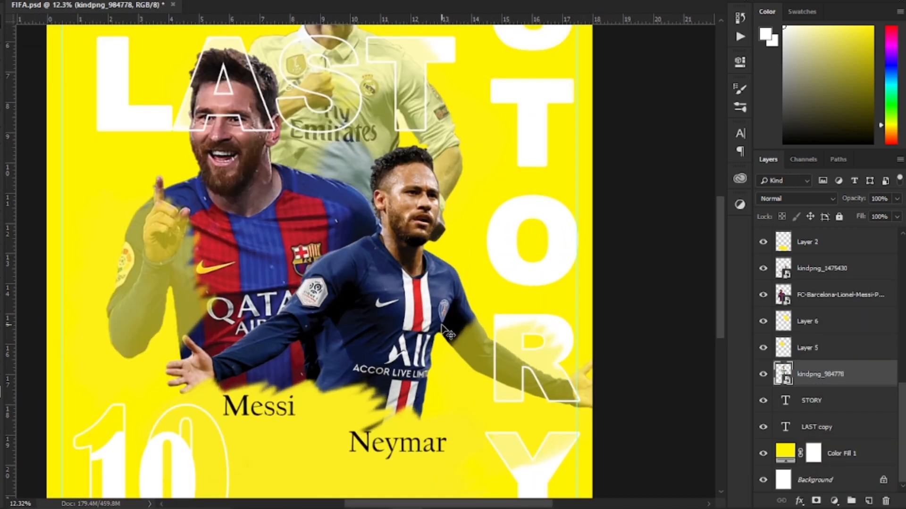
Step: Apply the Camera Raw Filter with the Cinematic 70s preset to the Ronaldo cut-out
scroll(420, 312, down, 3)
click(590, 361)
scroll(462, 385, up, 4)
scroll(465, 387, down, 4)
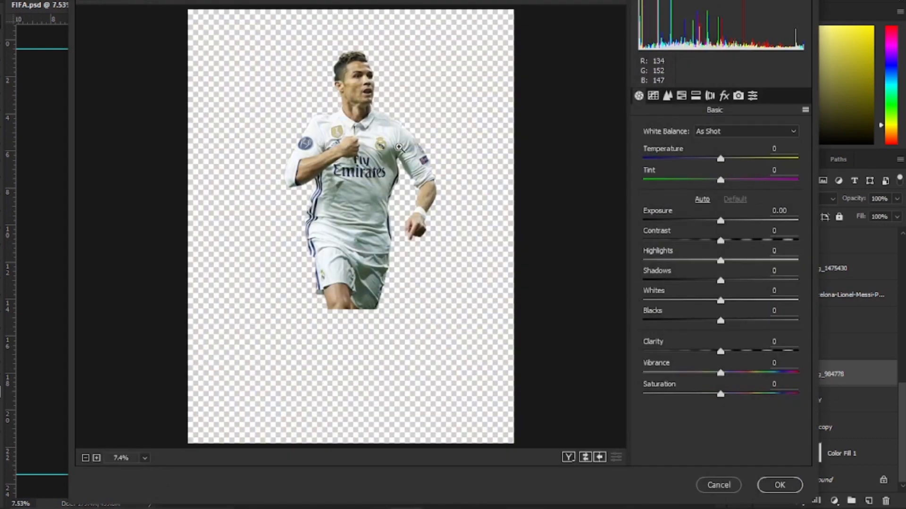
click(752, 95)
click(680, 151)
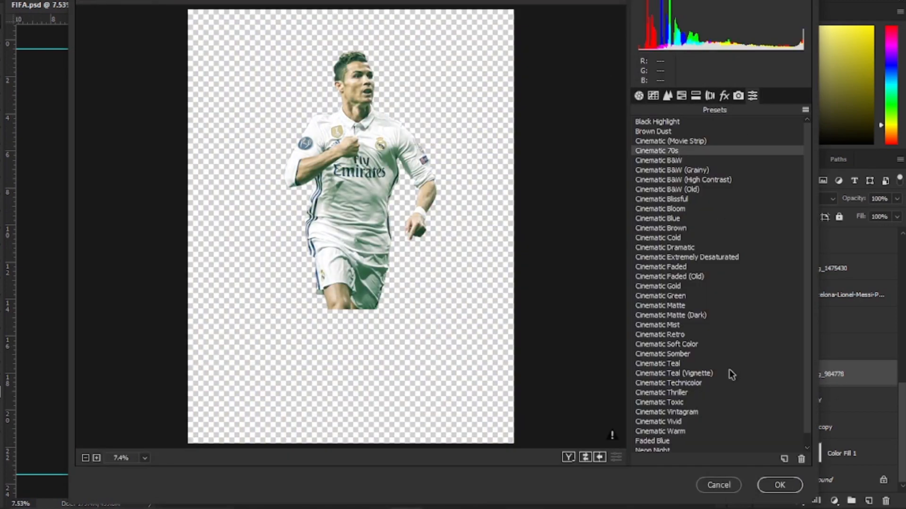
click(779, 485)
Step: Apply the Camera Raw Filter with the Cinematic 70s preset to the Messi and Neymar cut-outs
click(831, 295)
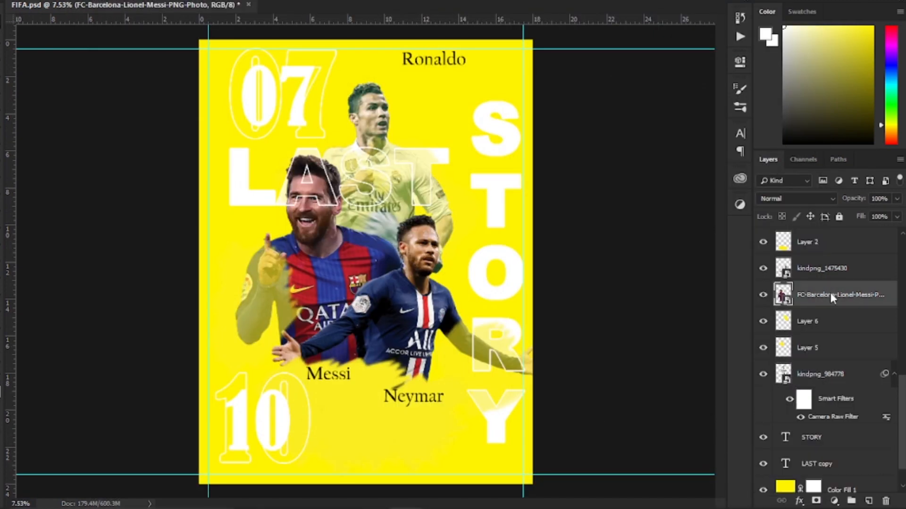
key(ctrl+shift+a)
click(753, 96)
click(691, 151)
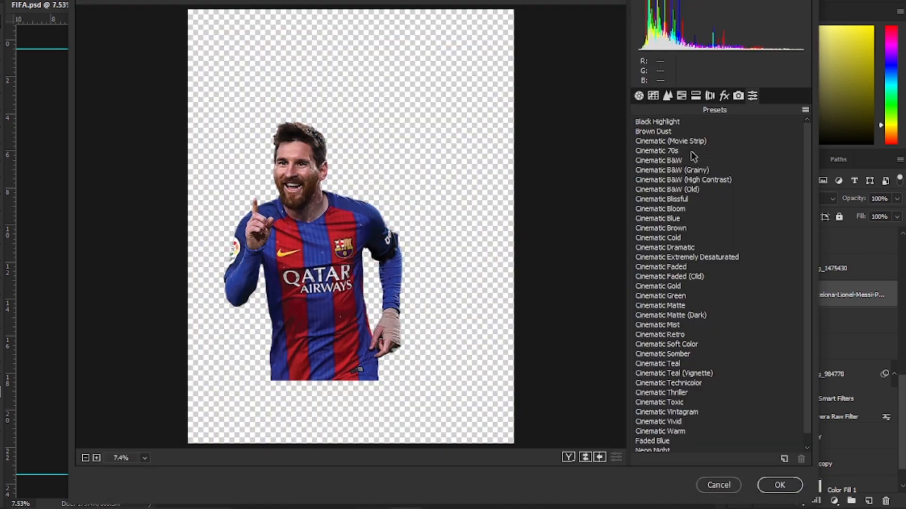
key(Return)
key(Return)
click(657, 293)
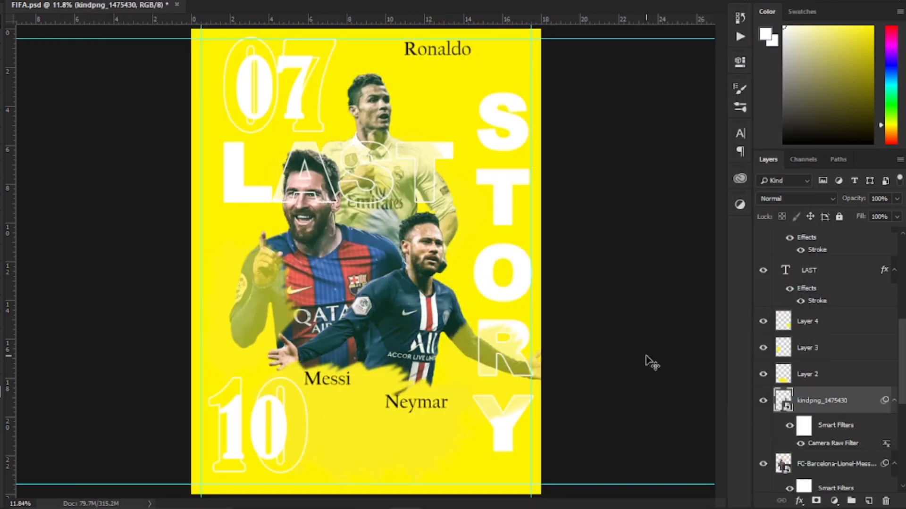
Step: Convert the Color Fill 1 background to a smart object and apply a Camera Raw cinematic preset with darkened edges, keeping it yellow
scroll(628, 337, down, 1)
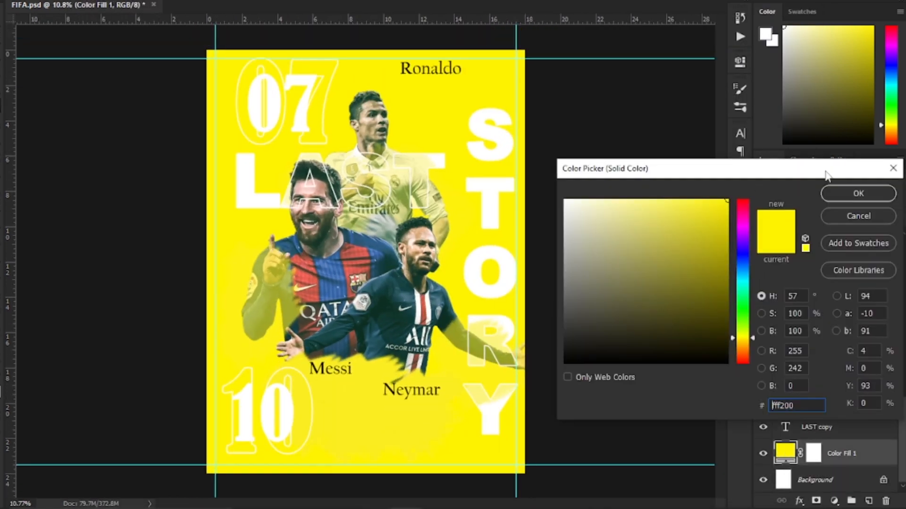
click(858, 193)
key(ctrl+shift+a)
key(Return)
click(753, 96)
click(655, 161)
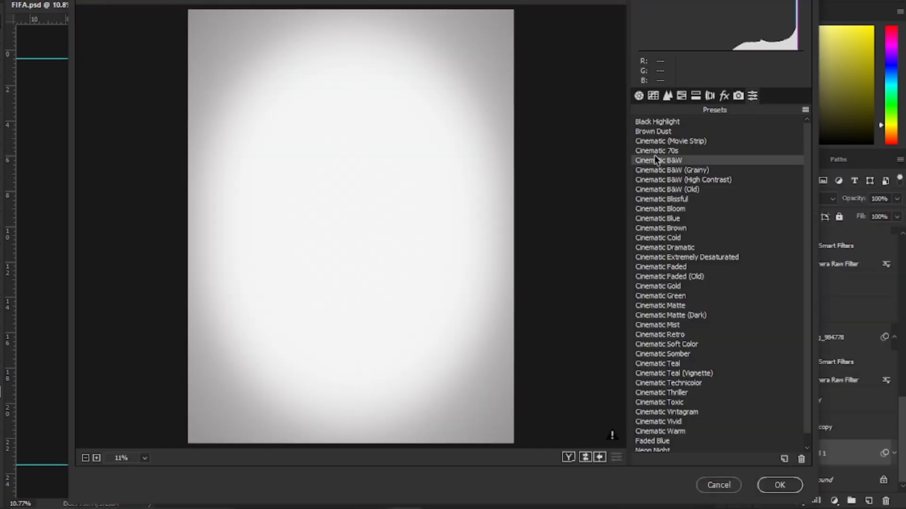
key(Return)
Step: Hide the yellow paint layers Layer 3, Layer 4, Layer 5 and Layer 6 that cover the players, keeping Layer 2 shown
scroll(760, 408, up, 1)
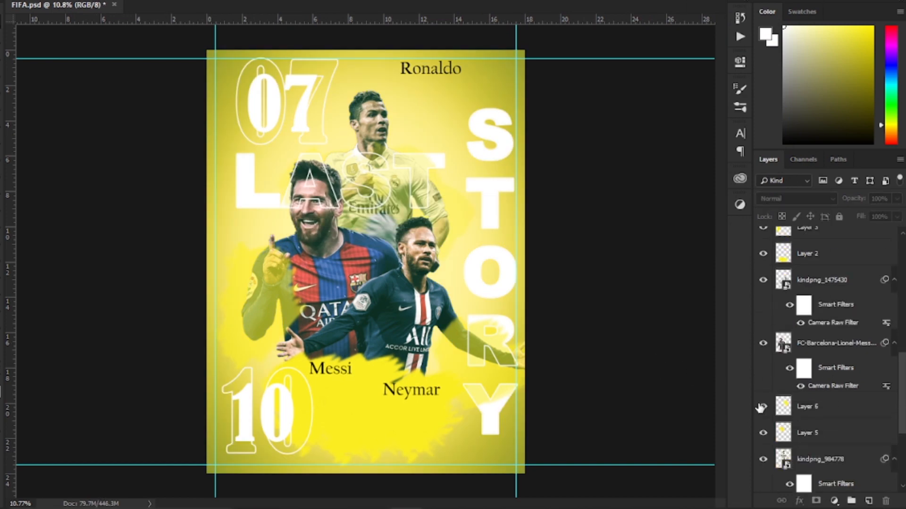
drag(761, 408, 763, 433)
scroll(774, 377, down, 3)
scroll(796, 331, up, 2)
scroll(808, 333, up, 3)
click(762, 259)
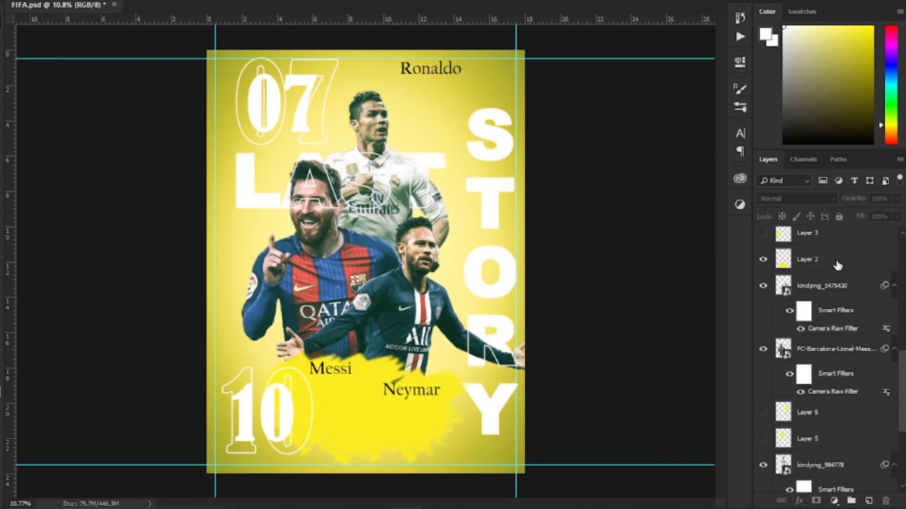
Step: Apply the Camera Raw Filter with the Cinematic 70s preset to Layer 2
click(838, 262)
key(ctrl+shift+a)
click(753, 95)
click(657, 151)
click(780, 486)
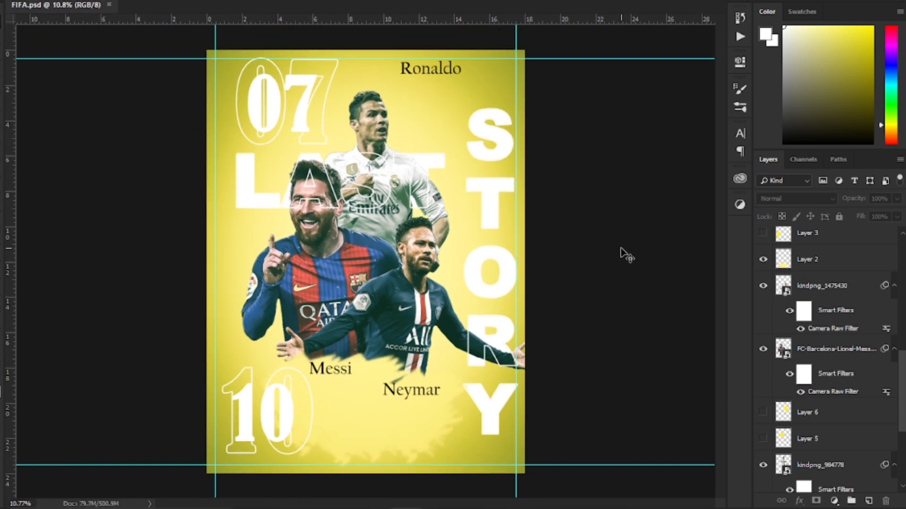
Step: Rename the Ronaldo cut-out layer as CR7
scroll(828, 404, up, 10)
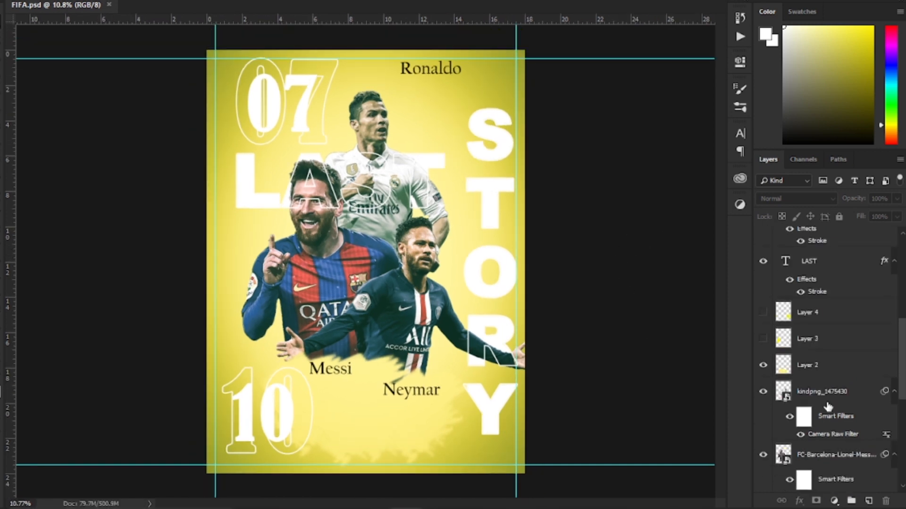
scroll(832, 413, down, 10)
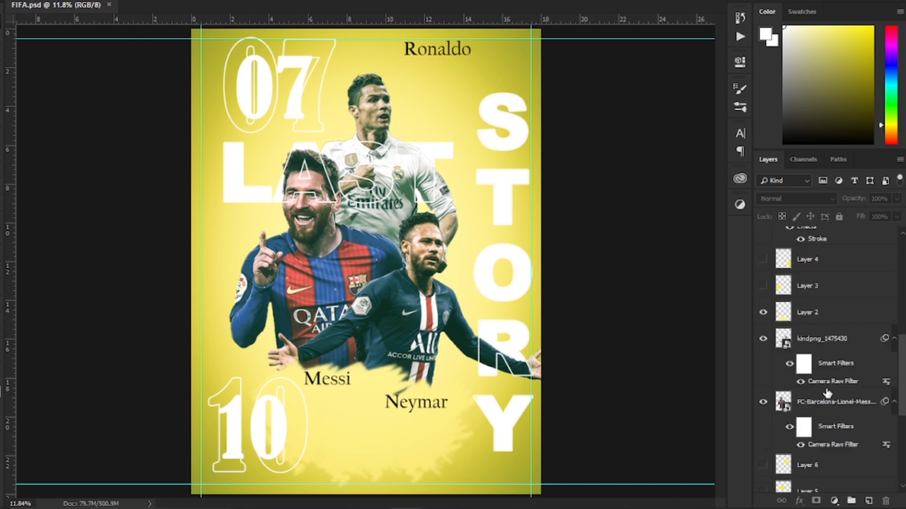
double_click(820, 301)
text(CR)
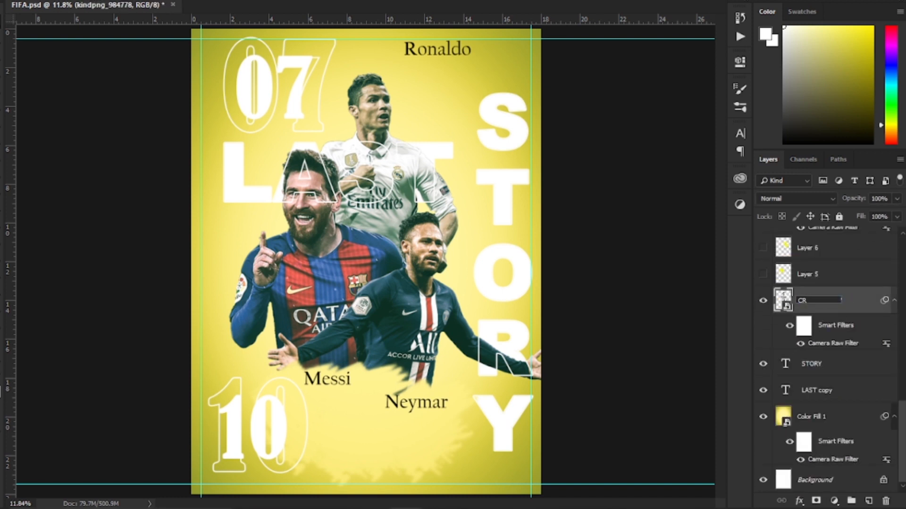
text(7)
key(Return)
Step: Rename the Messi cut-out layer as MESSI 10 and the Neymar cut-out layer as NEYMAR 10
scroll(821, 330, up, 3)
double_click(819, 343)
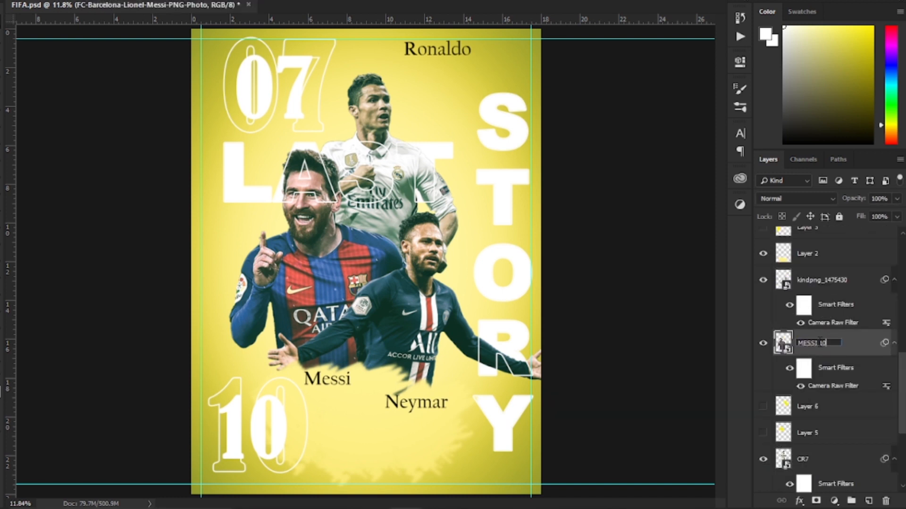
text(MESSI 10)
key(Return)
double_click(823, 280)
text(NEYMAR)
key(Return)
scroll(845, 319, up, 10)
click(665, 298)
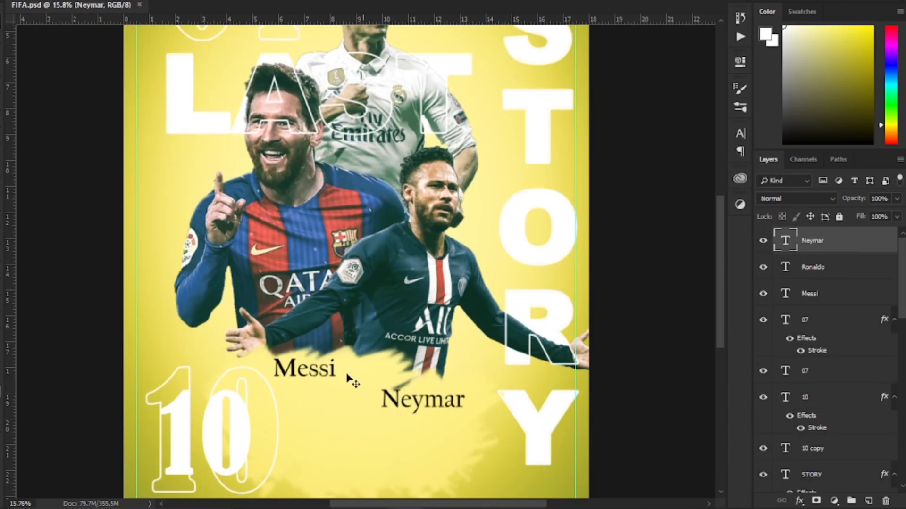
Step: Try out different blend modes, such as Exclusion, on Layer 2
click(774, 480)
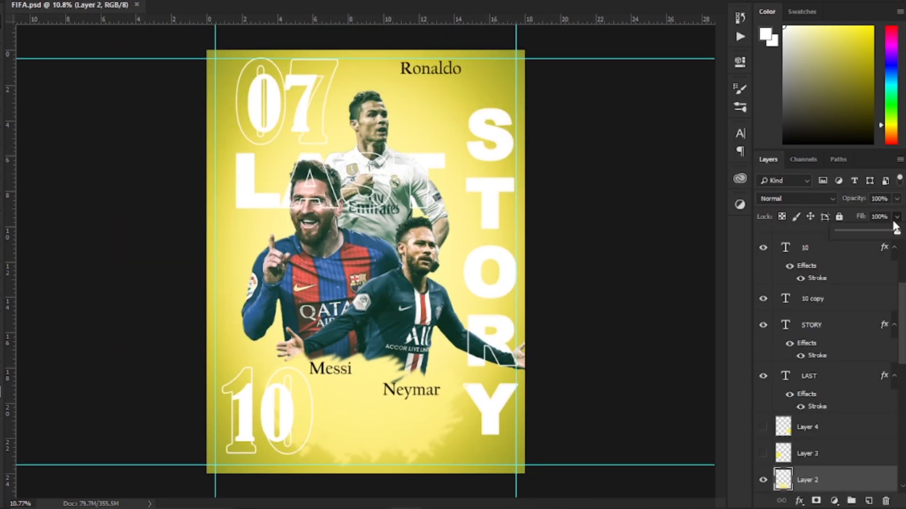
click(827, 198)
scroll(826, 198, down, 10)
scroll(827, 198, up, 10)
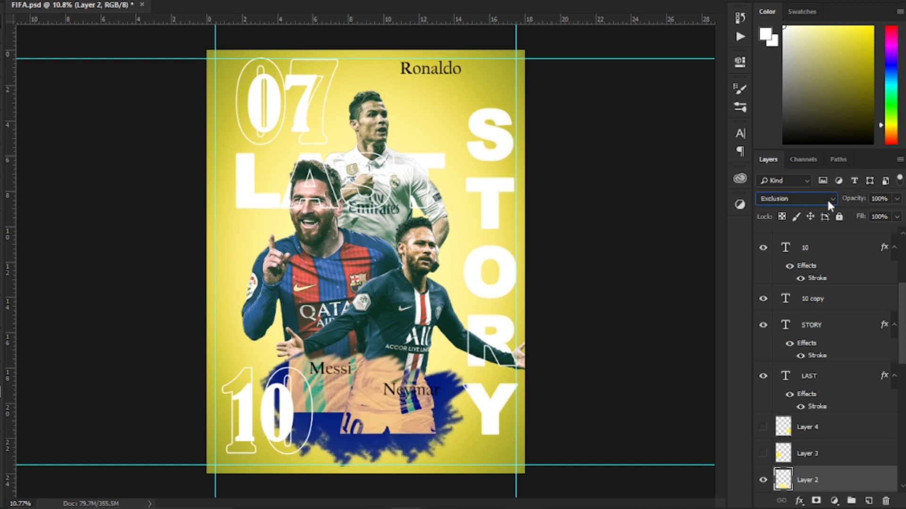
scroll(415, 87, up, 4)
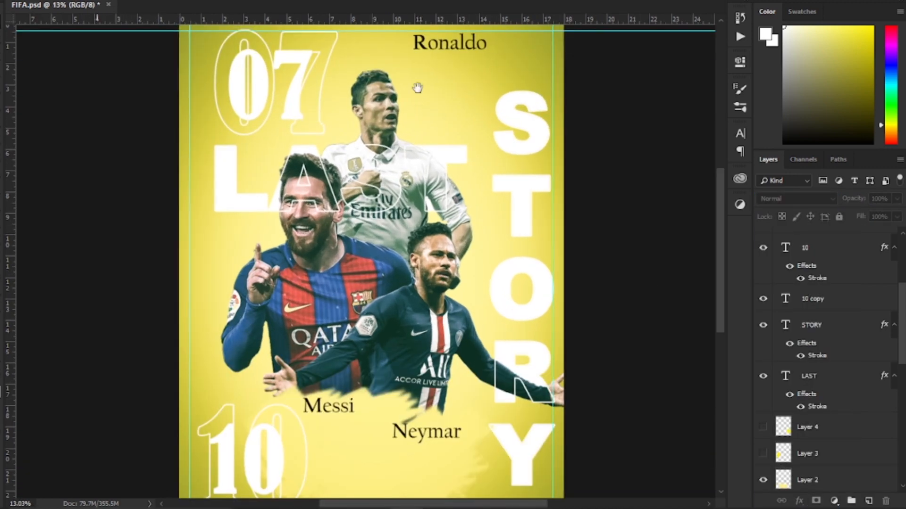
Step: Link the solid and outlined LAST text layers and move them down across the Messi and Neymar shirts
click(226, 181)
scroll(326, 184, down, 3)
drag(391, 189, 386, 362)
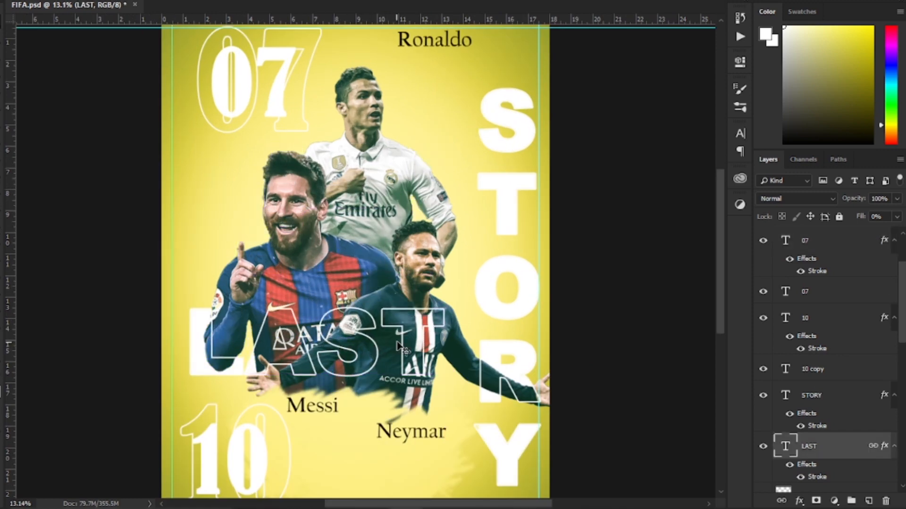
scroll(385, 362, down, 3)
Step: Place the World Cup trophy image above Color Fill 1, enlarged and tilted about 25° clockwise behind Ronaldo
click(448, 130)
scroll(448, 130, up, 1)
drag(400, 186, 536, 77)
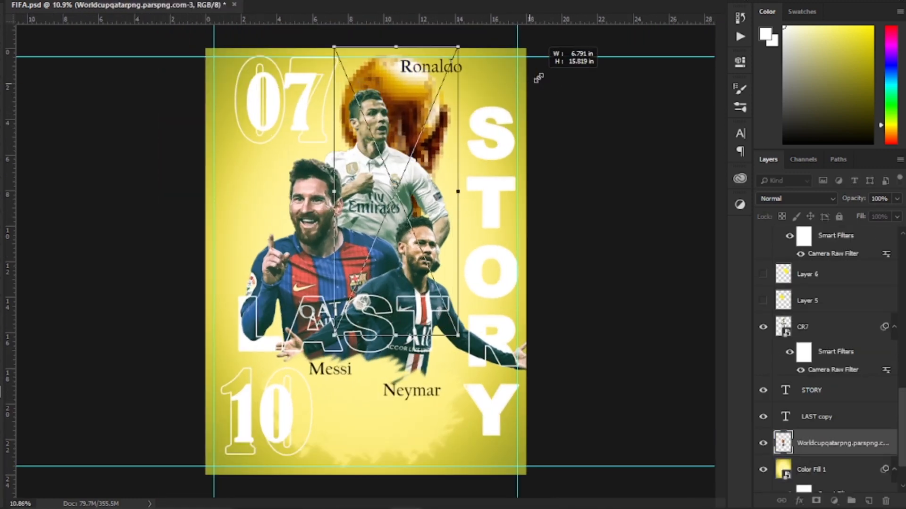
drag(413, 109, 325, 147)
drag(377, 71, 429, 106)
drag(387, 163, 496, 115)
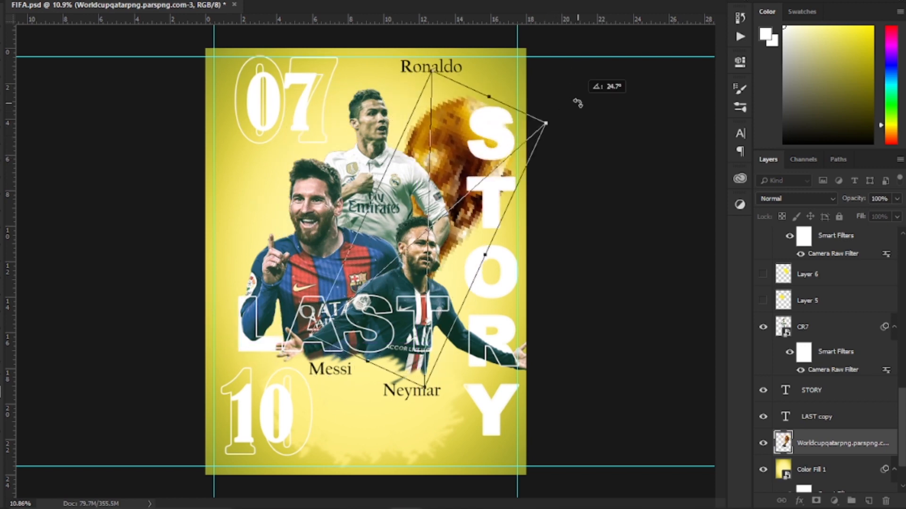
drag(577, 89, 472, 119)
key(Return)
Step: Apply the Camera Raw Cinematic 70s preset to the trophy and move its layer above the solid STORY and LAST copy texts
scroll(472, 165, down, 1)
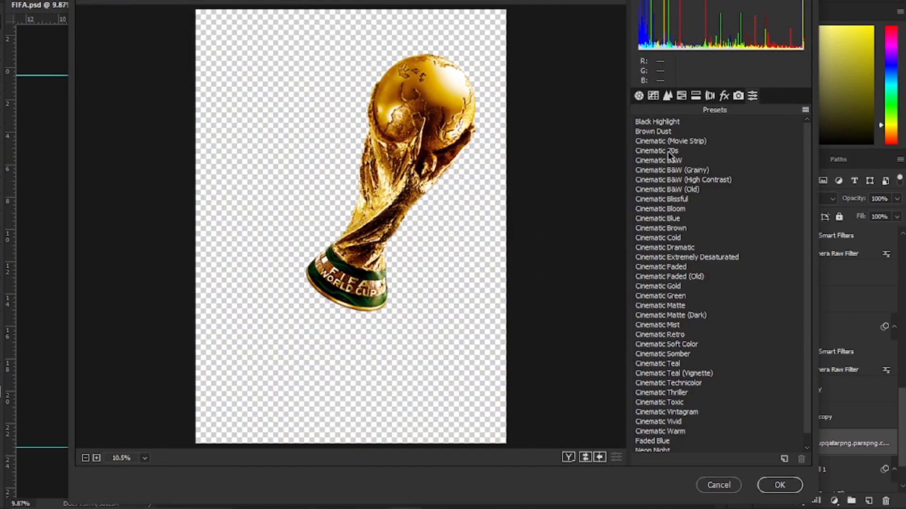
key(Return)
drag(837, 407, 836, 343)
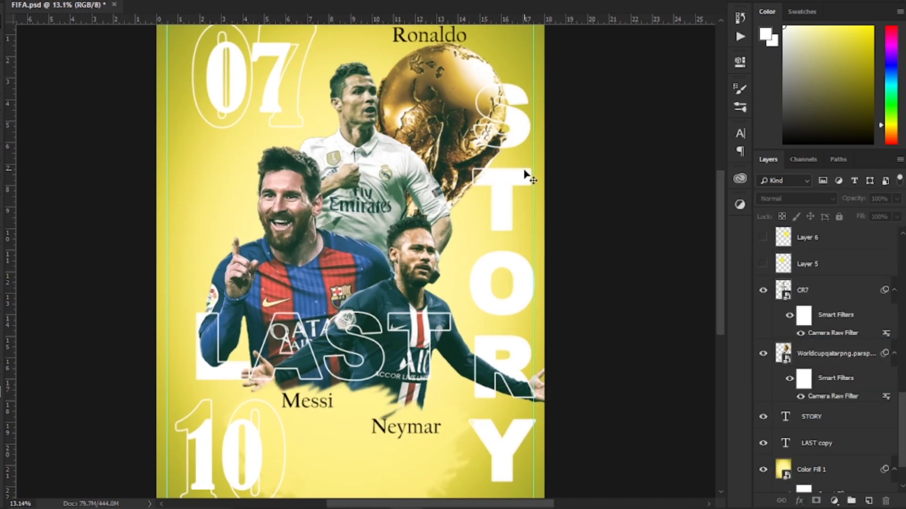
Step: Adjust the positions of the Ronaldo, Neymar and Messi name texts slightly
drag(416, 89, 399, 94)
scroll(379, 424, up, 5)
drag(435, 395, 441, 389)
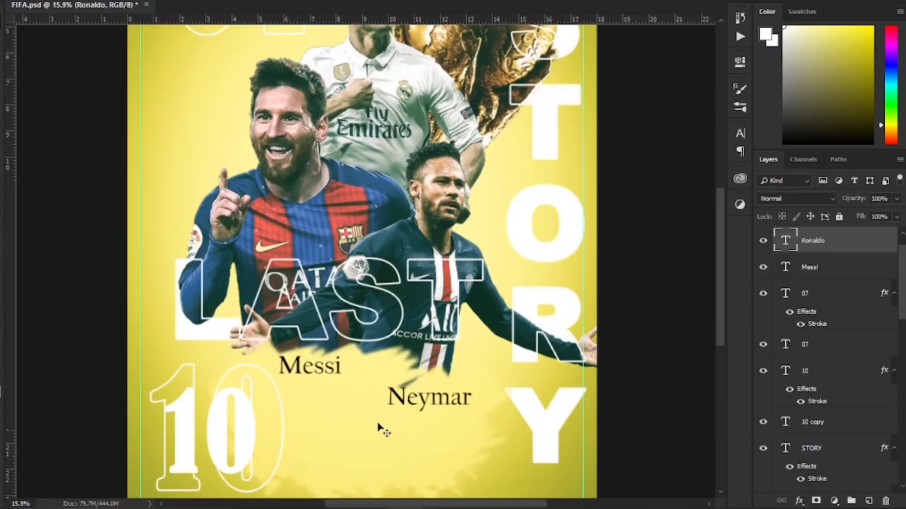
drag(306, 368, 299, 368)
click(616, 367)
Step: Show Layer 3 to check its yellow paint and delete the layer
scroll(808, 357, down, 11)
click(808, 338)
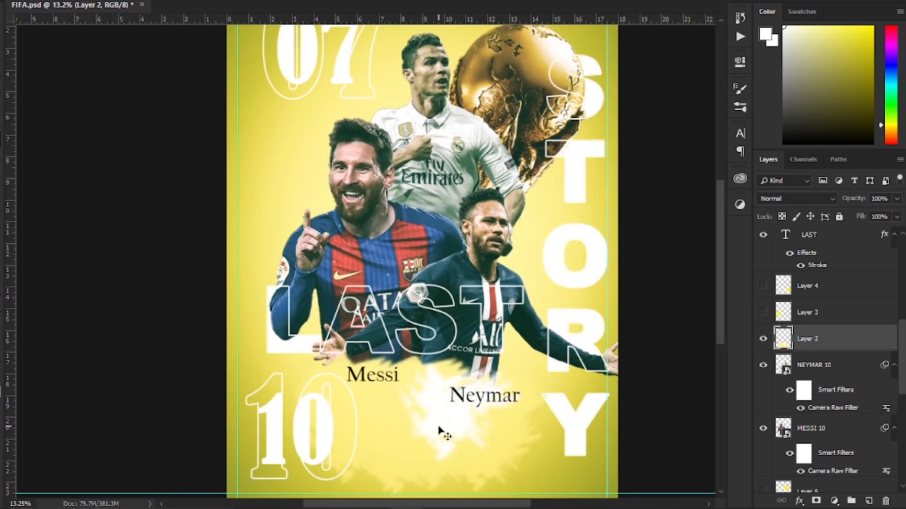
click(808, 312)
click(762, 312)
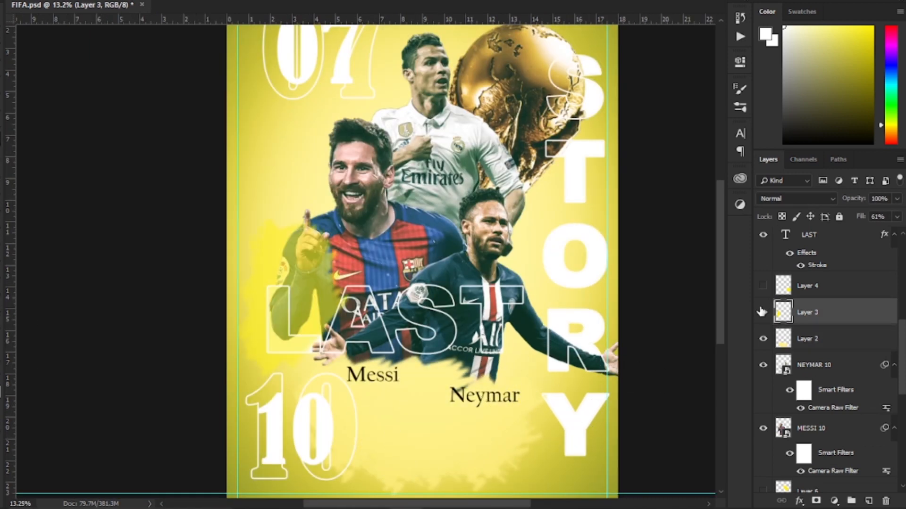
key(Delete)
Step: Create a new layer directly below the trophy layer and paint white splashes behind Messi and Neymar
click(868, 503)
drag(823, 316, 808, 413)
scroll(811, 410, down, 6)
drag(842, 248, 842, 437)
scroll(840, 424, down, 6)
drag(835, 276, 836, 350)
click(304, 196)
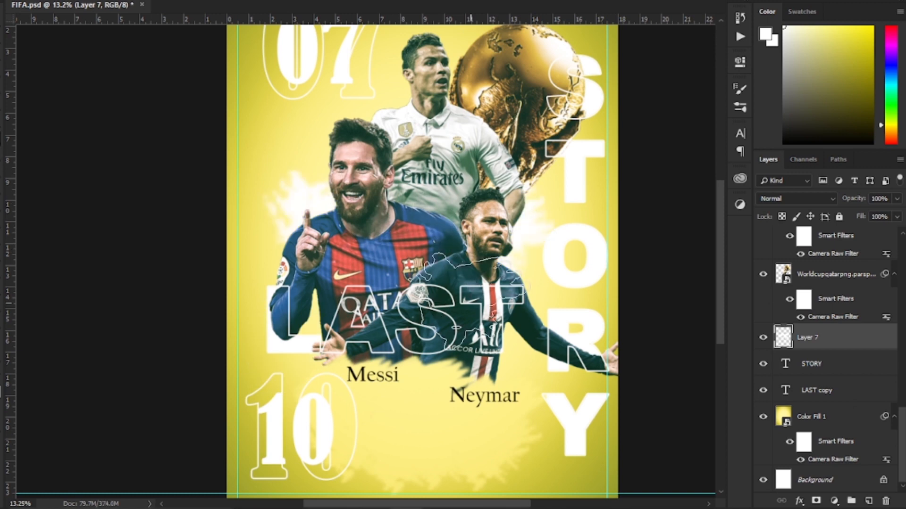
scroll(373, 201, down, 2)
Step: Paint olive-green splashes behind the players on a new layer and place that layer below Layer 7
key(ctrl+shift+alt+n)
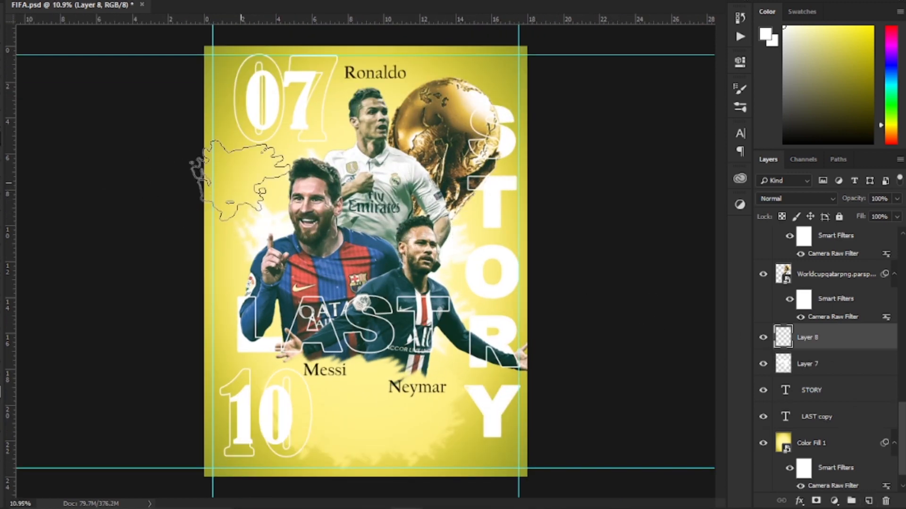
click(215, 198)
drag(443, 298, 535, 389)
key(ctrl+[)
Step: Try blend modes such as Vivid Light, Difference and Lighten on the olive-green Layer 8
scroll(797, 202, down, 14)
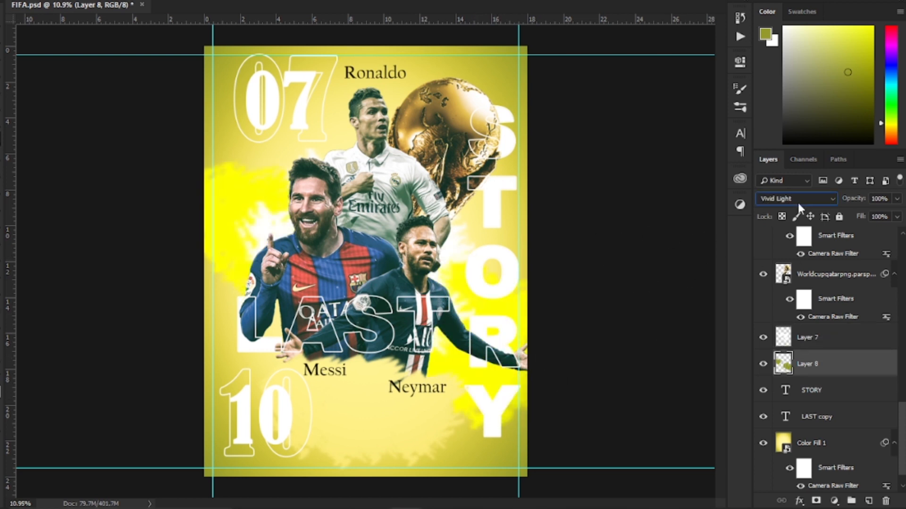
scroll(797, 202, down, 4)
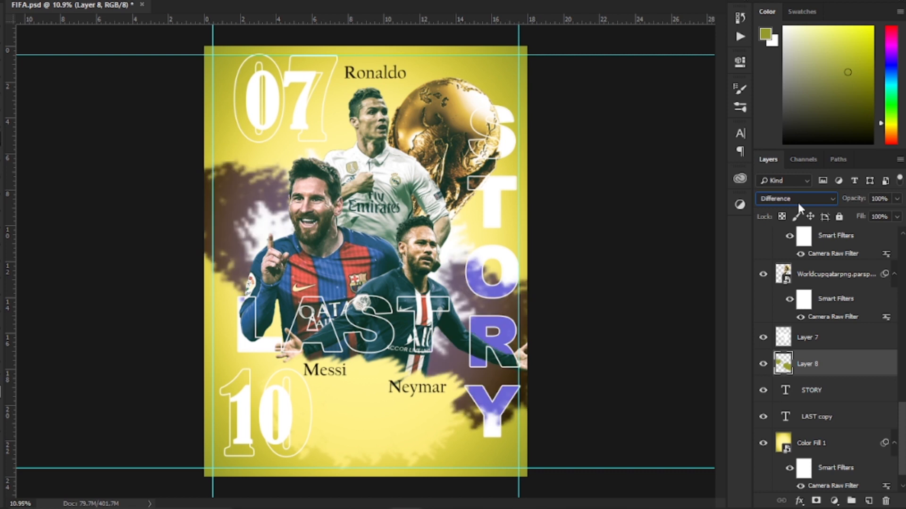
scroll(797, 203, up, 13)
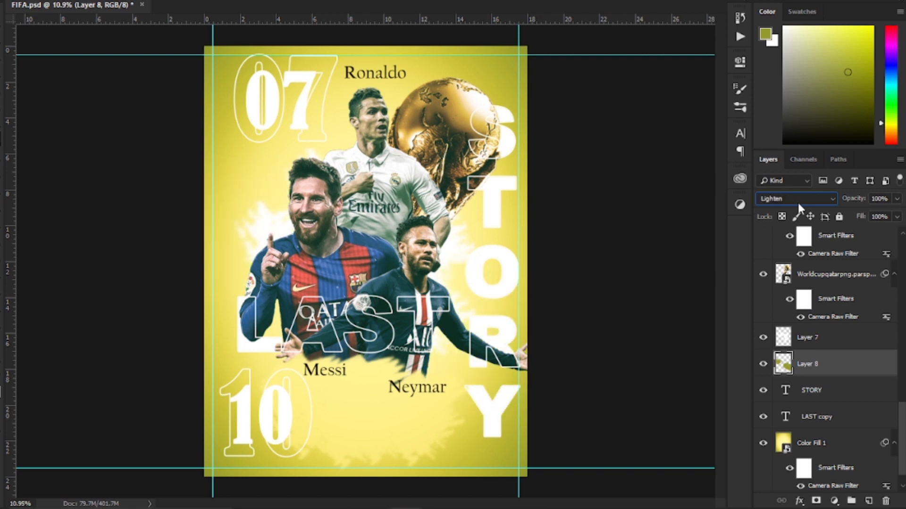
Step: On Layer 2, sample the light yellow and paint more of it over the patch below the players
ctrl+click(353, 418)
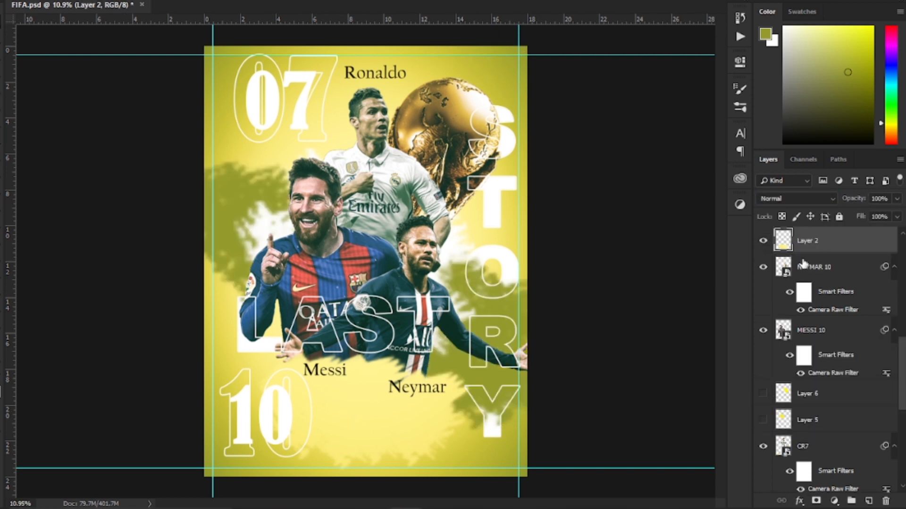
key(b)
alt+click(361, 396)
scroll(352, 394, up, 4)
click(394, 410)
scroll(394, 411, down, 4)
Step: Enlarge the Ronaldo name text and place Cristiano directly above it, left-aligned over the number 07
key(v)
click(135, 205)
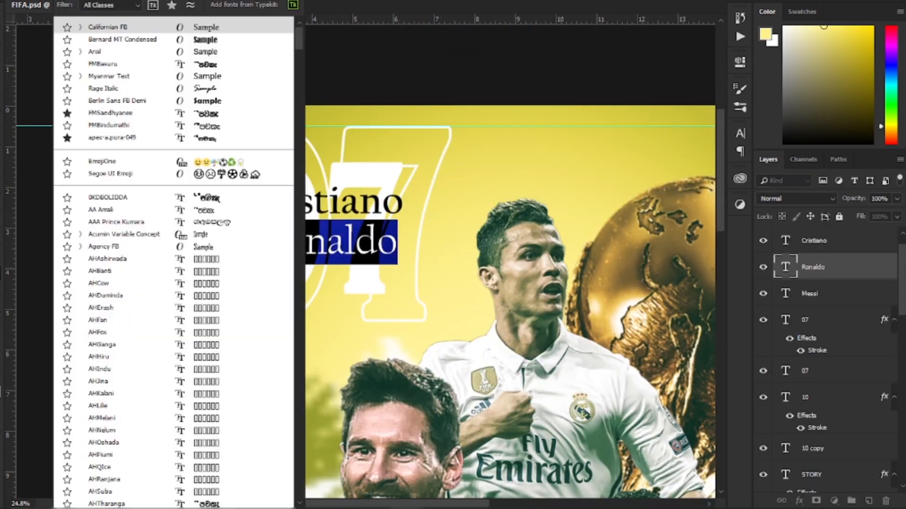
key(Escape)
key(ctrl+shift+period)
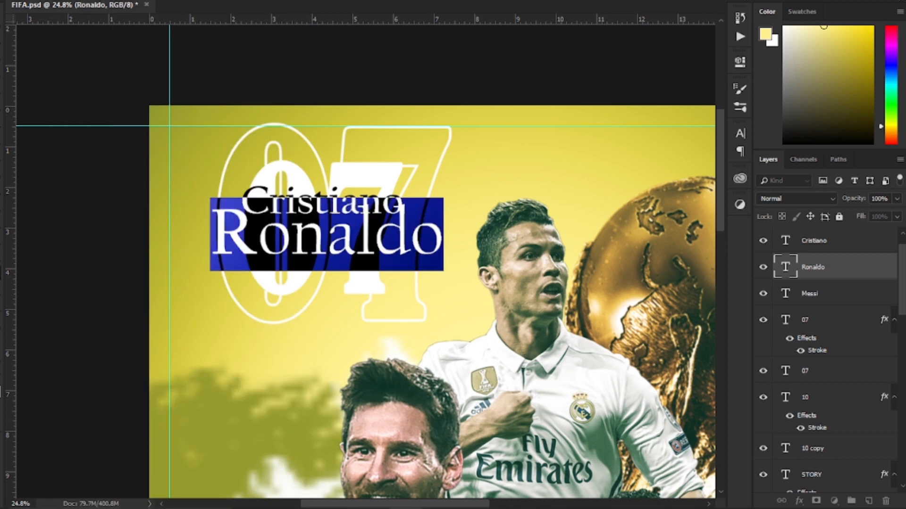
key(ctrl+Return)
drag(364, 207, 329, 220)
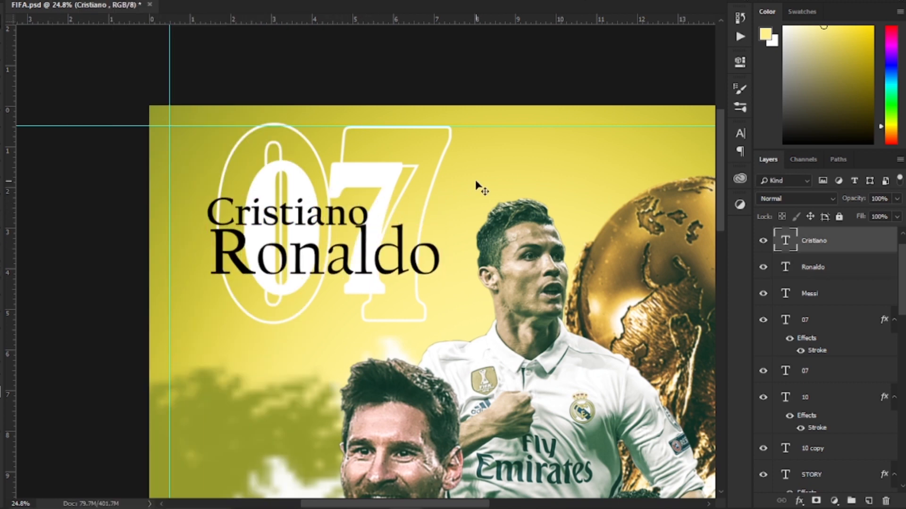
Step: Enlarge the Messi name text and place Lionel above it, shifted right, over the number 10
scroll(476, 184, down, 3)
scroll(347, 307, down, 5)
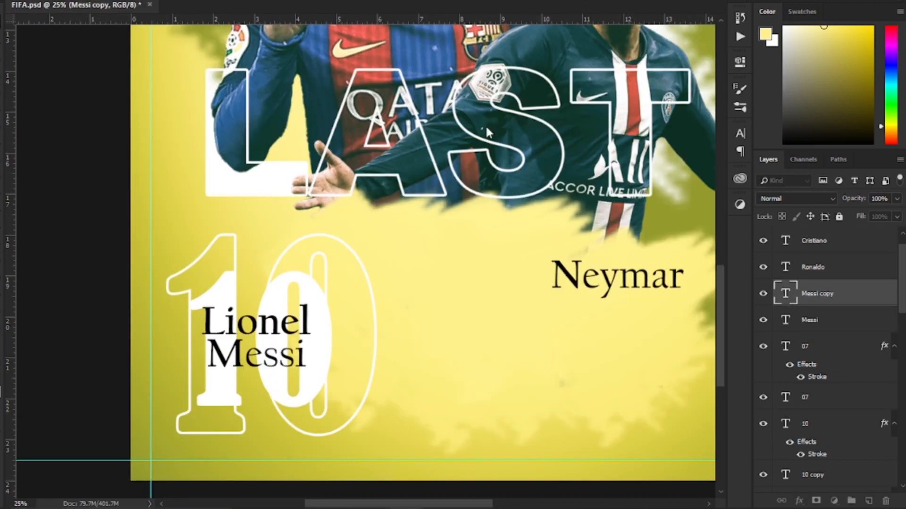
double_click(254, 353)
key(ctrl+shift+period)
click(784, 268)
double_click(785, 319)
key(ctrl+shift+period)
key(ctrl+Return)
drag(300, 331, 323, 326)
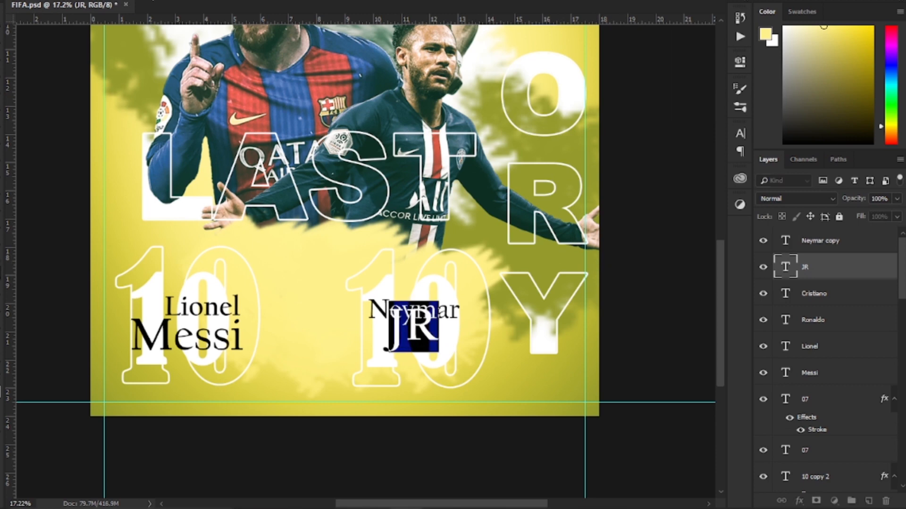
Step: Enlarge the JR text and arrange it closely below Neymar over the second number 10
key(ctrl+shift+period)
key(ctrl+Return)
scroll(393, 308, up, 6)
drag(406, 311, 406, 293)
drag(453, 349, 453, 364)
drag(466, 296, 466, 312)
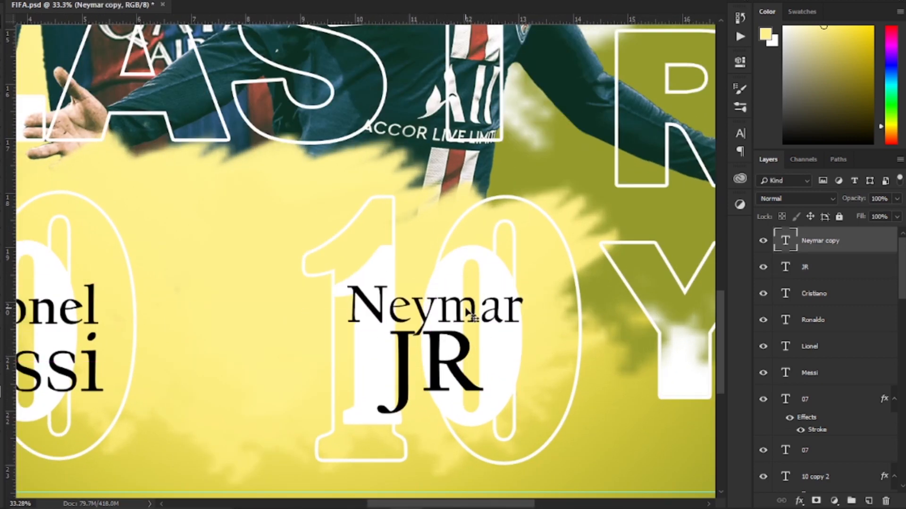
scroll(460, 321, down, 5)
scroll(543, 327, down, 2)
click(547, 318)
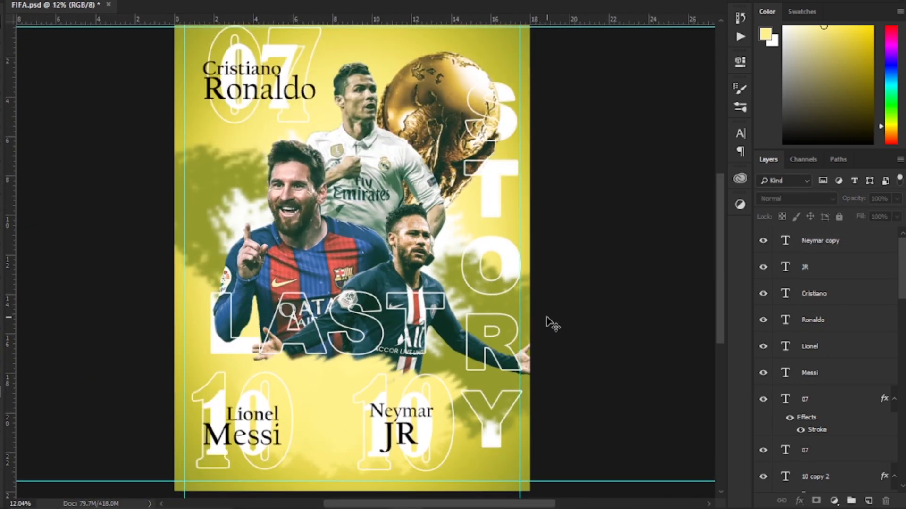
Step: Move the solid and outlined STORY lettering up along the poster's right edge
scroll(542, 307, down, 1)
click(496, 218)
key(shift+Up)
key(shift+Up)
key(shift+Up)
key(shift+Up)
key(shift+Up)
key(shift+Up)
key(shift+Up)
key(shift+Up)
key(shift+Up)
key(shift+Up)
key(shift+Up)
key(shift+Up)
key(shift+Up)
key(shift+Up)
key(shift+Up)
key(shift+Up)
key(shift+Up)
key(shift+Up)
key(shift+Up)
key(shift+Up)
click(569, 300)
Step: Create a new layer below Layer 8 and paint black brush strokes behind the STORY lettering along the poster's right side
scroll(569, 299, down, 3)
scroll(568, 299, up, 1)
scroll(851, 354, down, 8)
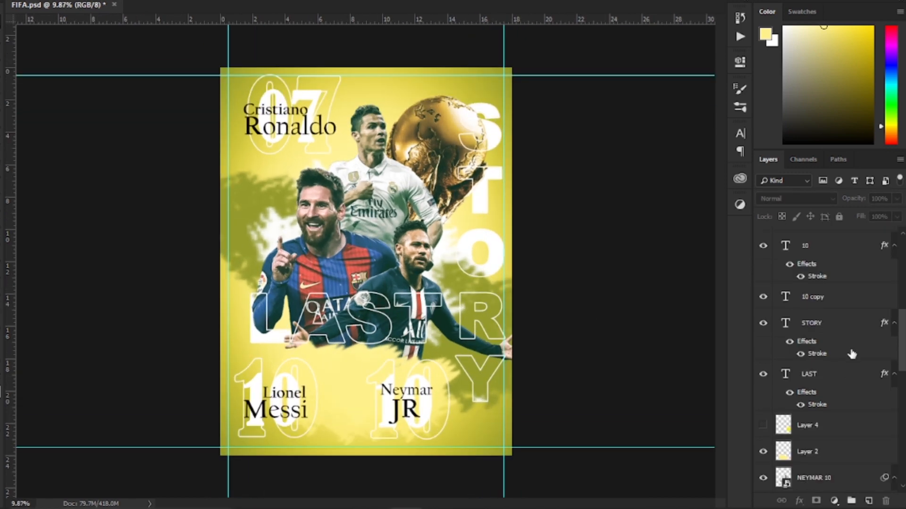
click(835, 476)
click(868, 501)
scroll(798, 457, down, 2)
drag(817, 375, 820, 412)
key(b)
mouse_move(444, 238)
mouse_down()
mouse_move(509, 405)
mouse_move(481, 267)
mouse_move(496, 132)
mouse_move(514, 230)
mouse_move(463, 439)
mouse_up()
Step: Set the blend mode of the black paint on Layer 9 to Overlay
click(806, 196)
scroll(806, 195, down, 12)
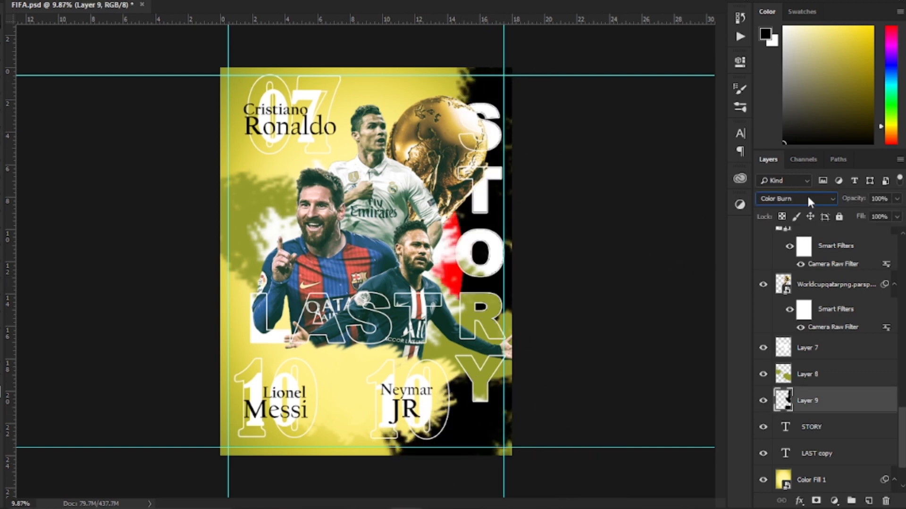
click(568, 190)
Step: Draw a thin curved Pen path from the poster's upper left edge across Messi to the lower right and convert it to a selection
scroll(567, 189, down, 1)
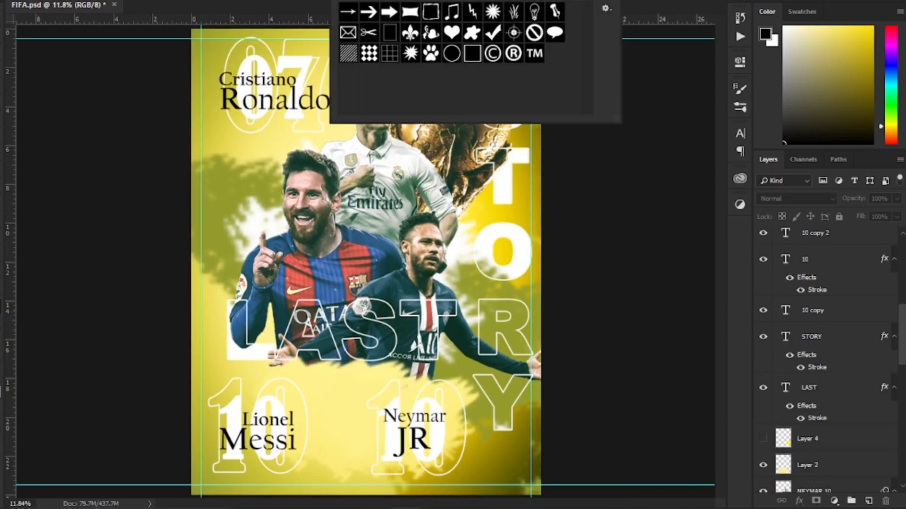
key(Escape)
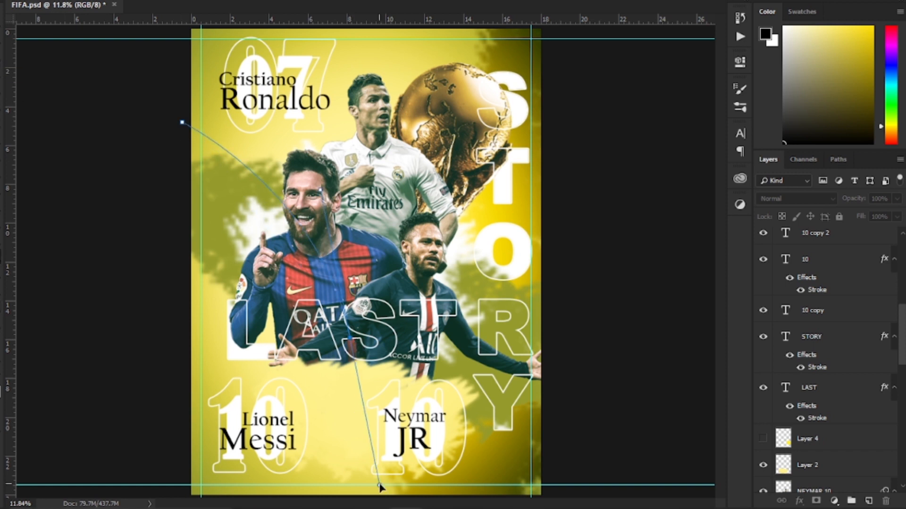
right_click(596, 481)
key(Escape)
key(ctrl+Return)
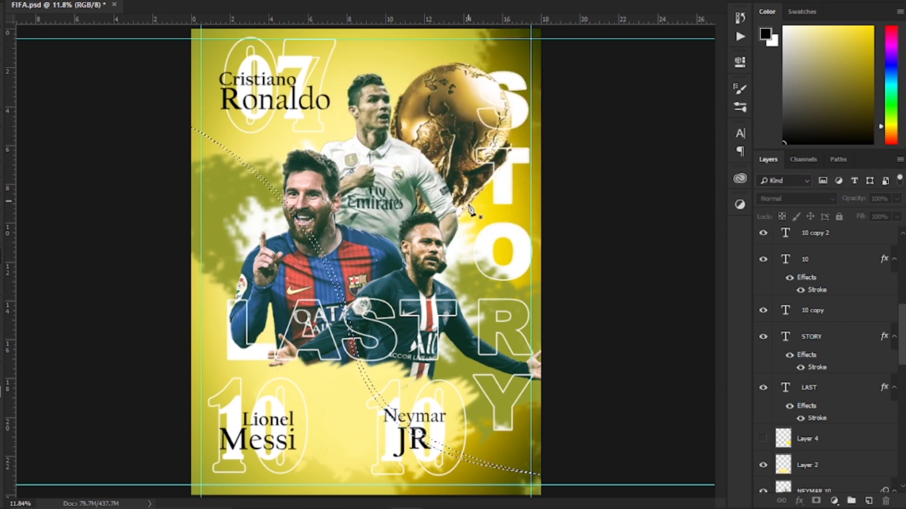
Step: Create a new layer above Layer 4, fill the curved selection with black and deselect it
scroll(839, 415, down, 5)
scroll(840, 415, up, 3)
click(768, 390)
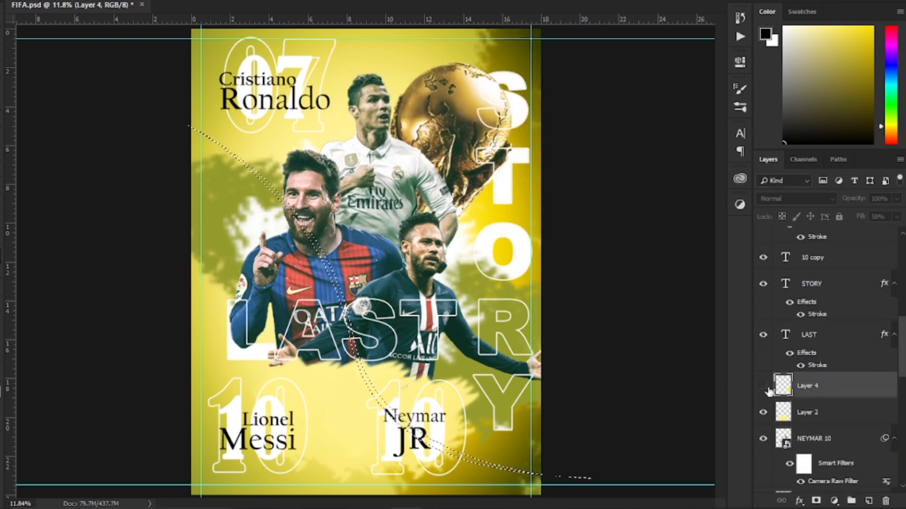
click(867, 501)
key(shift+F5)
click(455, 93)
click(448, 196)
click(522, 97)
key(ctrl+d)
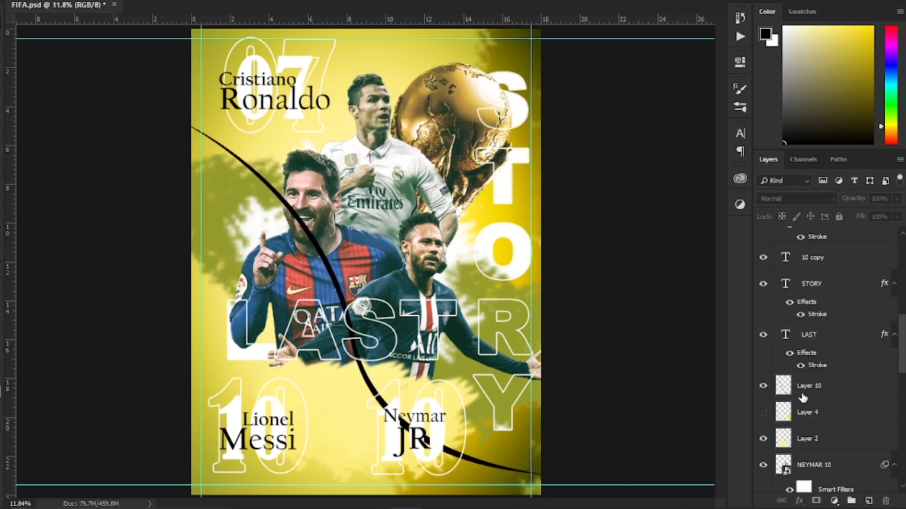
Step: Delete the hidden Layer 4 and rotate the curved stripe on Layer 10 slightly counterclockwise
key(Delete)
key(ctrl+minus)
click(824, 386)
key(ctrl+t)
drag(483, 170, 490, 128)
key(Return)
Step: Add a white Color Overlay and an Outer Glow at 100% opacity and 14 px size to the stripe on Layer 10
right_click(842, 387)
click(698, 264)
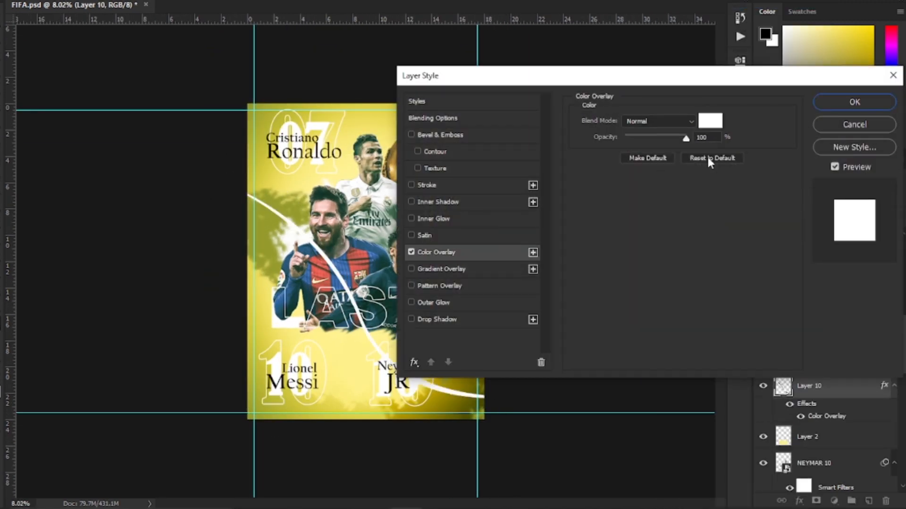
click(710, 121)
click(742, 283)
drag(684, 255, 561, 197)
click(857, 194)
click(433, 303)
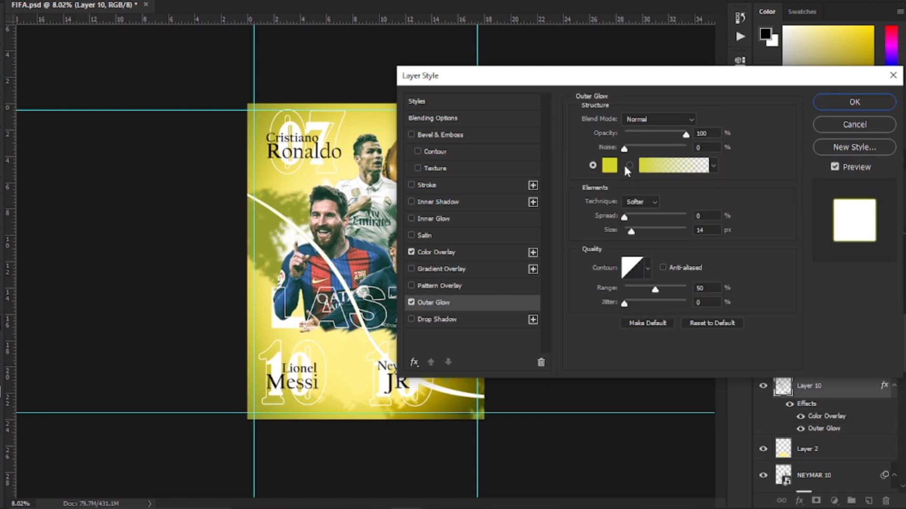
click(846, 109)
Step: Duplicate the curved stripe twice, offsetting each copy up and to the right to make three parallel lines
scroll(360, 264, up, 5)
drag(351, 279, 361, 263)
drag(361, 263, 370, 246)
scroll(369, 246, down, 4)
scroll(838, 329, down, 3)
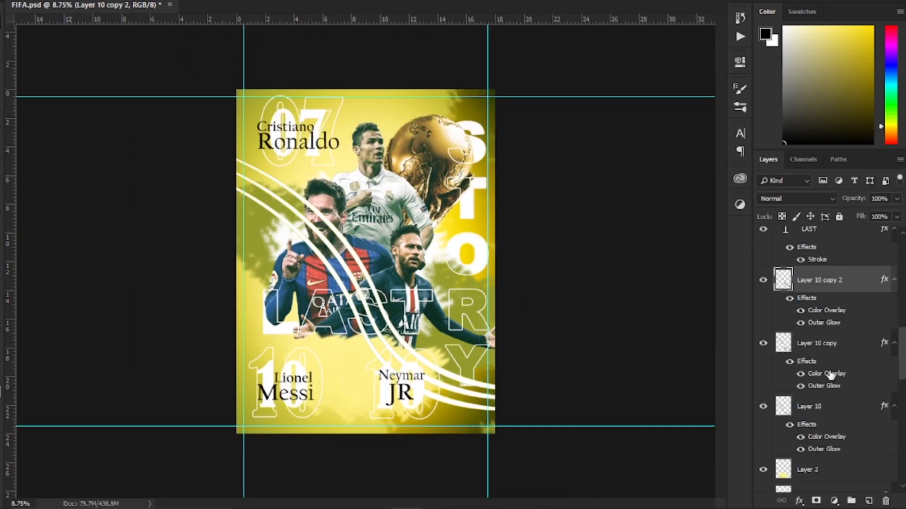
Step: Scale the three stripe layers down together to about 22.96 × 16.54 in and merge them into one layer
shift+click(828, 405)
key(ctrl+t)
drag(556, 150, 547, 211)
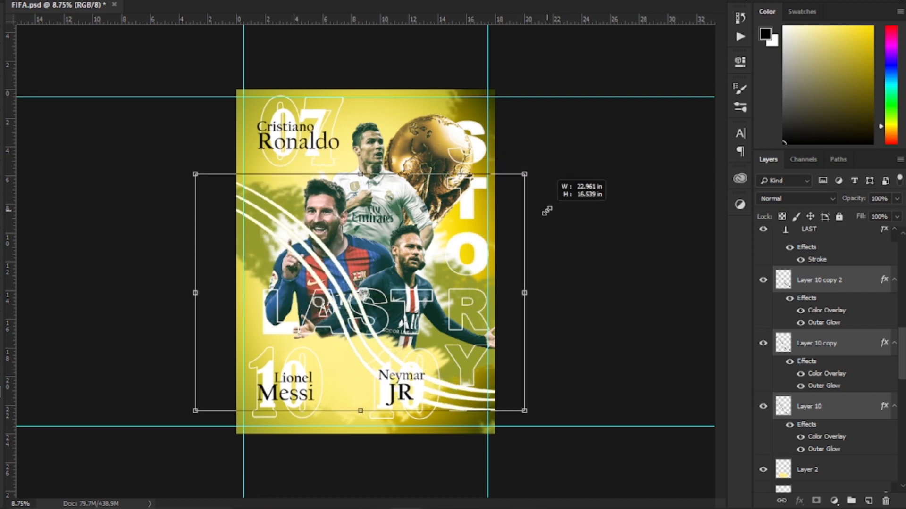
right_click(866, 344)
click(712, 312)
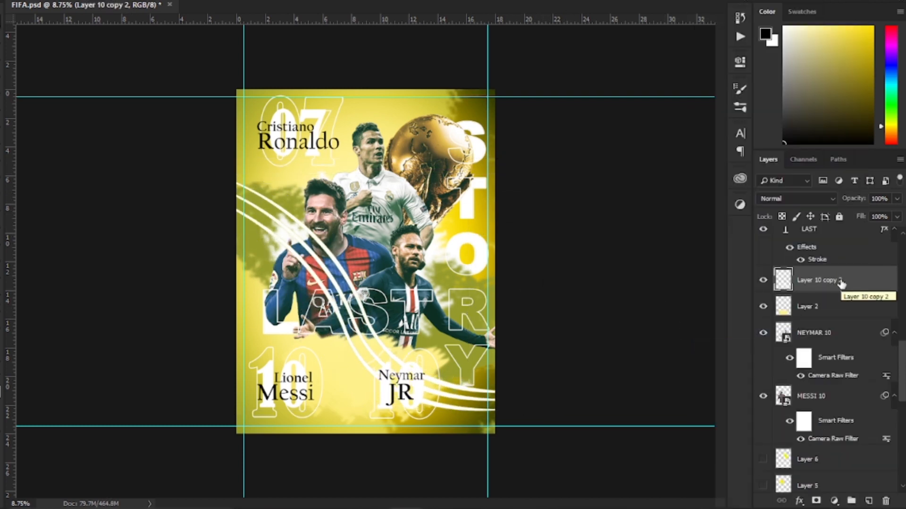
Step: Move the merged stripe layer directly below the MESSI 10 layer so the lines run behind the players
drag(841, 283, 836, 444)
scroll(831, 407, down, 1)
key(ctrl+plus)
key(ctrl+0)
scroll(828, 359, up, 2)
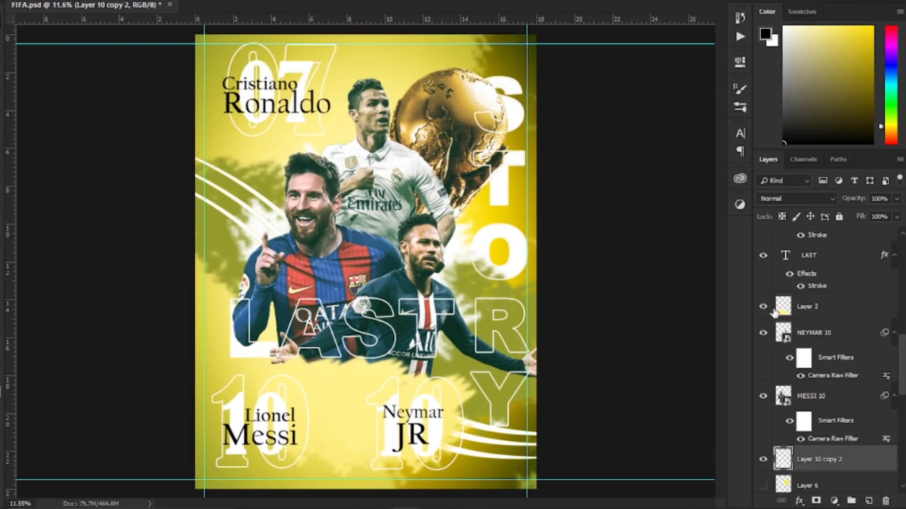
Step: Duplicate the merged stripes above Layer 2 and give the copy 0% fill with a thin Stroke effect
mouse_move(835, 391)
mouse_down()
mouse_move(837, 336)
mouse_move(828, 445)
mouse_move(832, 304)
mouse_up()
key(ctrl+j)
double_click(854, 306)
drag(697, 166, 641, 166)
click(526, 186)
drag(631, 120, 630, 126)
click(854, 102)
scroll(566, 245, up, 1)
scroll(567, 245, down, 1)
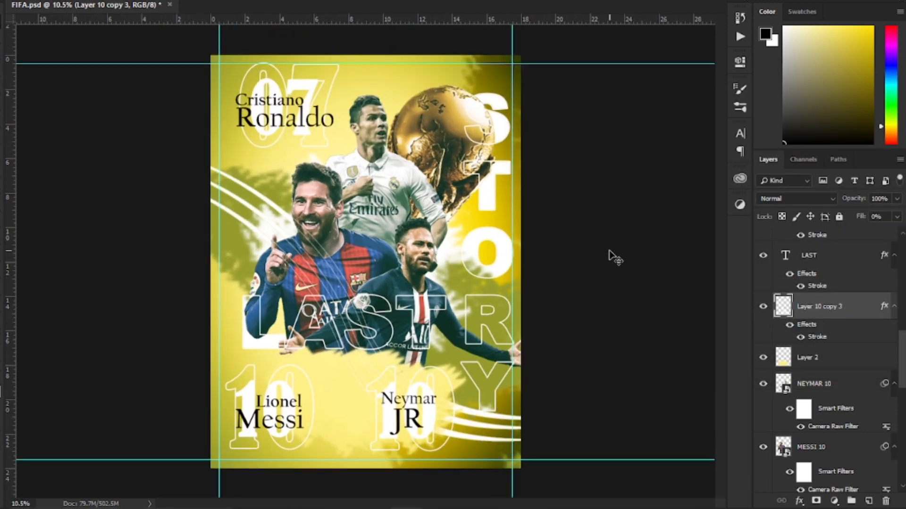
Step: Paint dark strokes along the poster edges on Layer 9 and down the left side on a new layer below it
drag(632, 247, 590, 189)
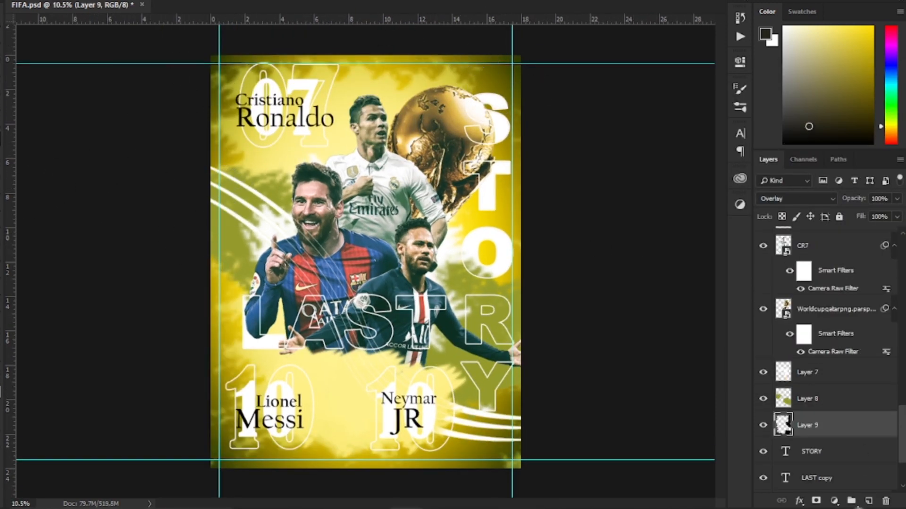
key(ctrl+v)
mouse_move(331, 467)
mouse_down()
mouse_move(326, 415)
mouse_move(396, 282)
mouse_up()
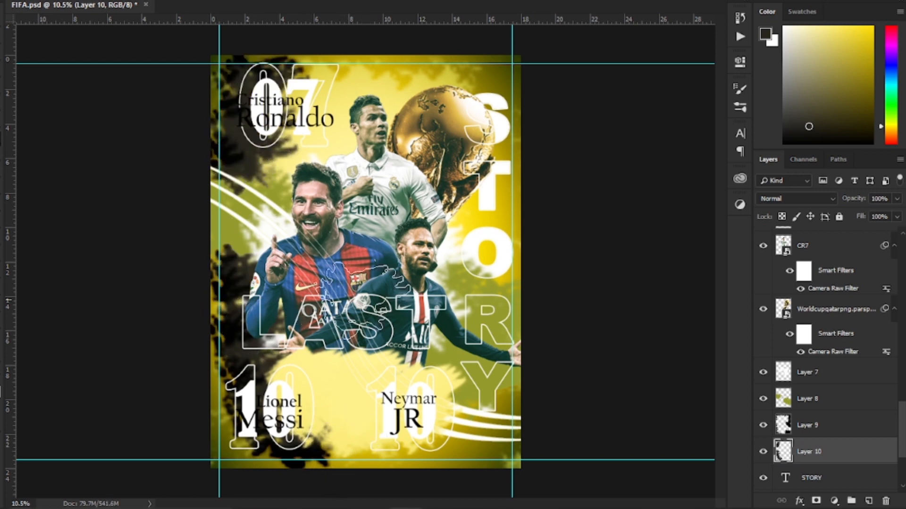
Step: Set the blend mode of the dark left-side paint on the new Layer 10 to Soft Light
scroll(783, 196, down, 16)
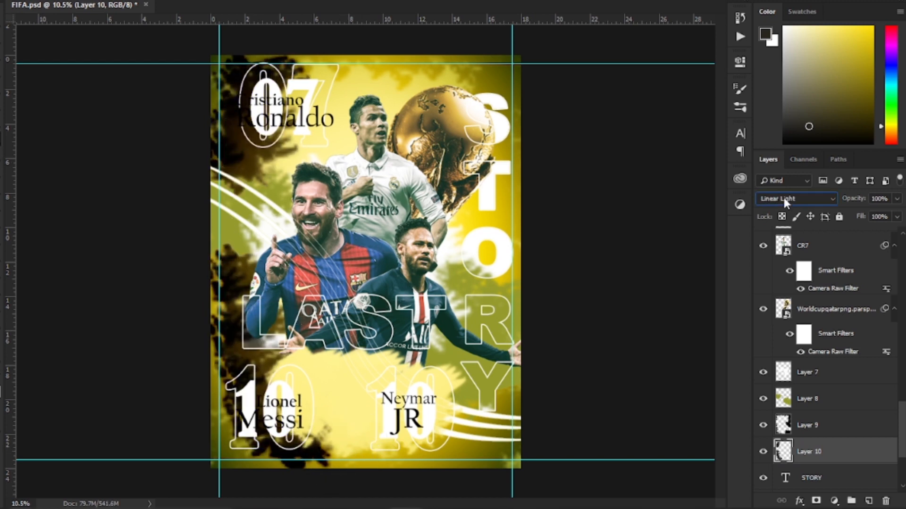
scroll(783, 195, up, 7)
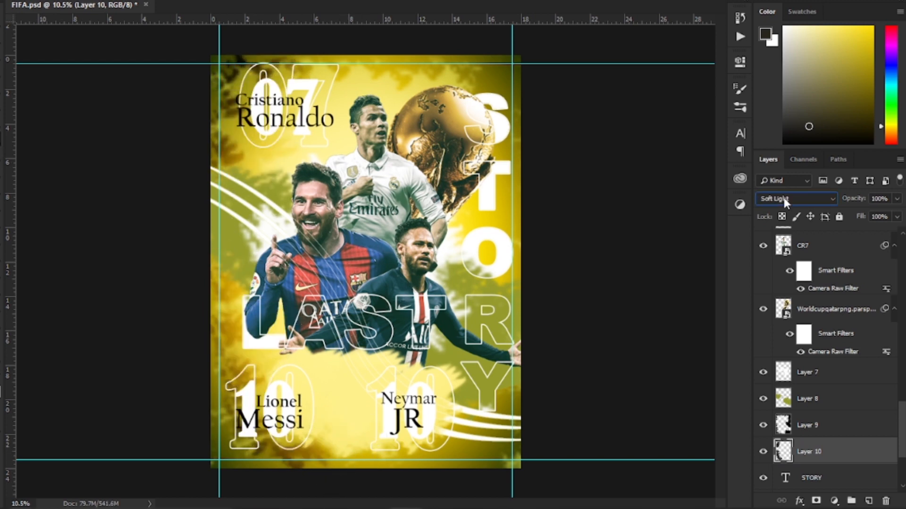
click(542, 308)
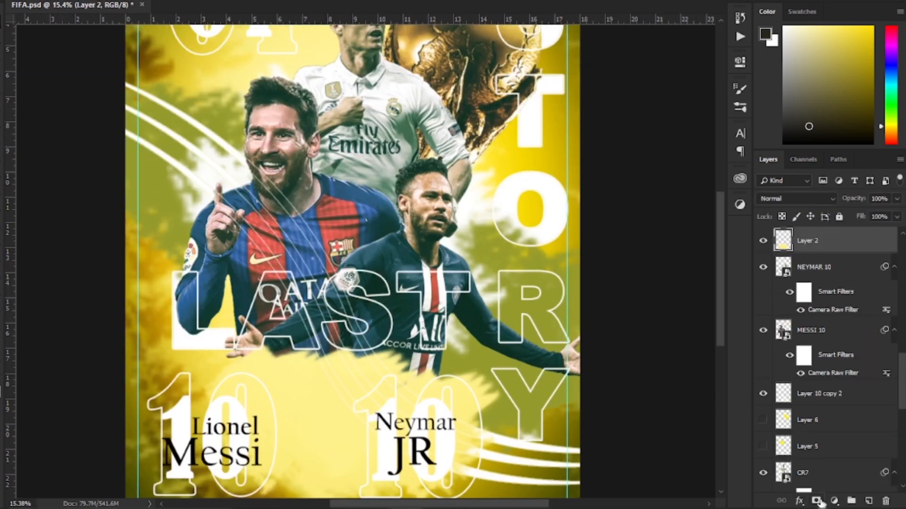
Step: Add a layer mask to Layer 2 and paint out the yellow splash's upper part over the players' lower bodies
click(817, 501)
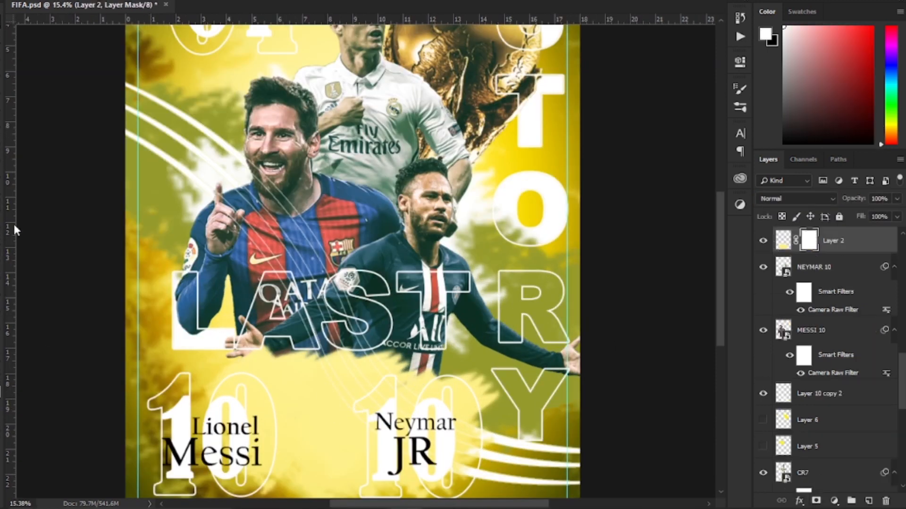
drag(311, 336, 452, 373)
scroll(265, 316, down, 1)
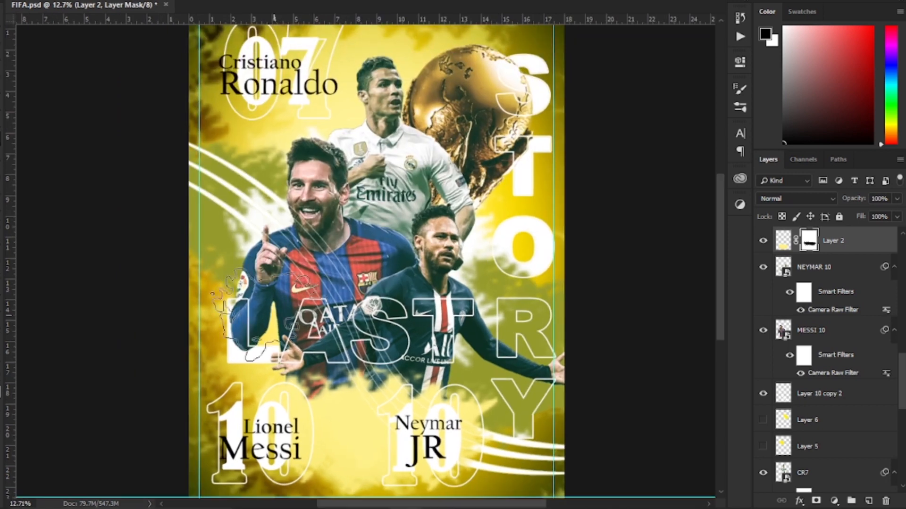
key(v)
click(140, 234)
scroll(140, 234, down, 3)
scroll(141, 233, up, 1)
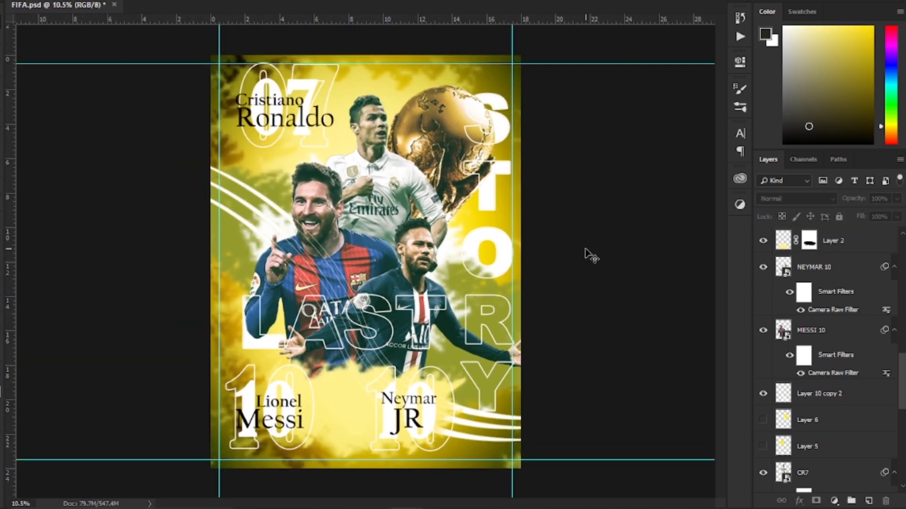
Step: Enlarge the LAST text together with its solid copy so it spans from the left guide to STORY, and reposition both
scroll(585, 255, up, 1)
scroll(890, 280, down, 6)
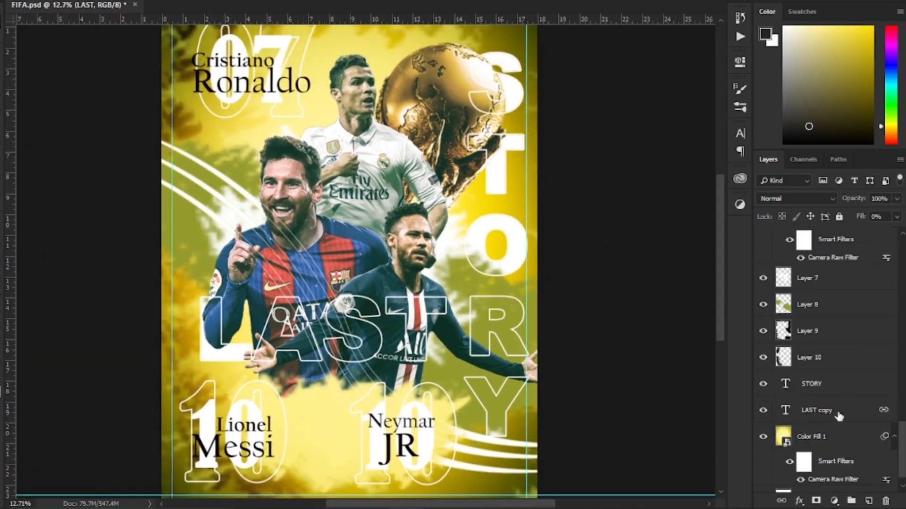
click(816, 410)
drag(202, 297, 182, 282)
drag(445, 289, 460, 288)
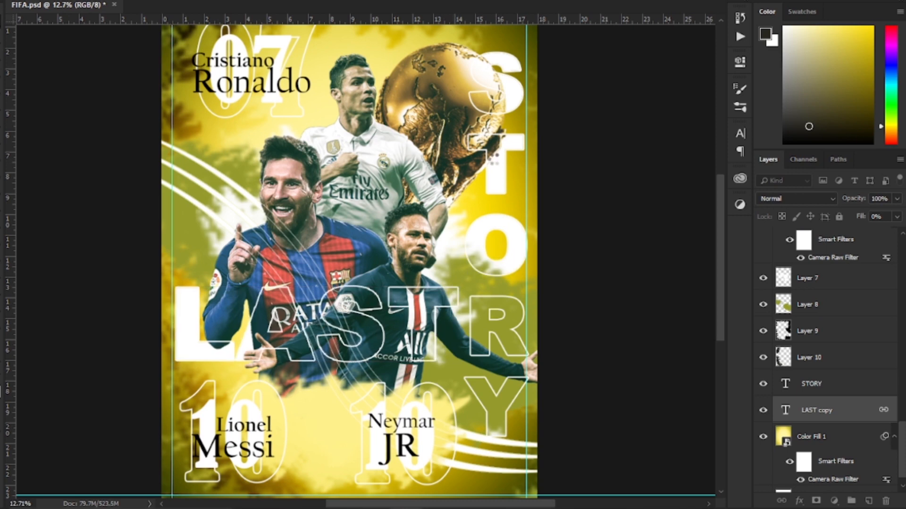
drag(427, 325, 427, 333)
key(Return)
Step: Set the LAST text's Stroke effect to position Inside with a size of 29 px
double_click(880, 268)
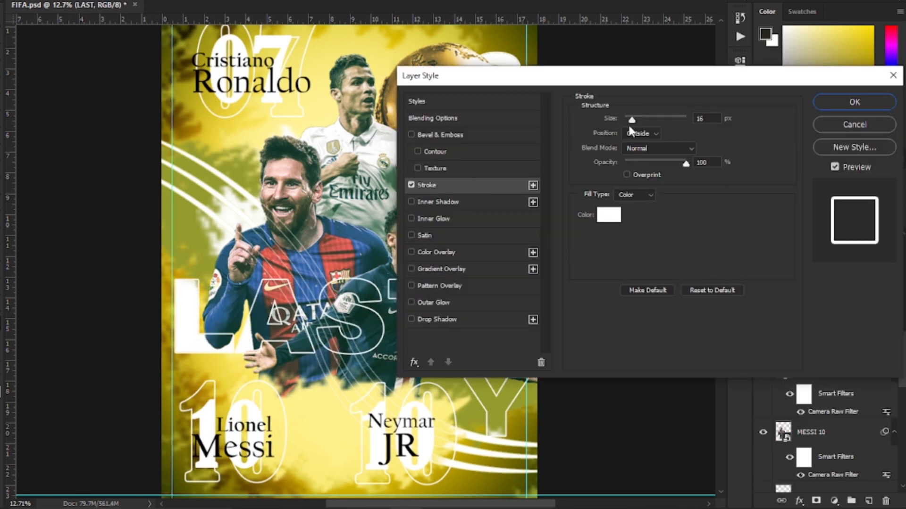
click(645, 156)
drag(635, 119, 638, 120)
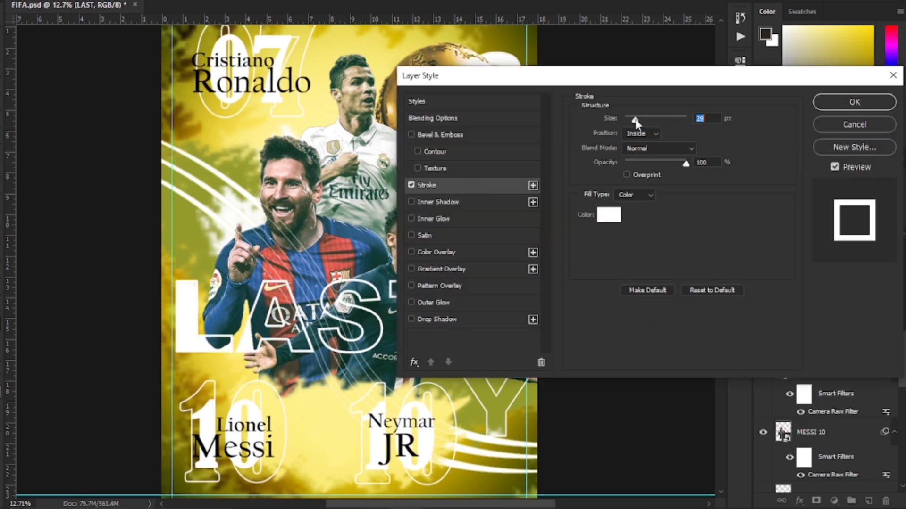
key(Return)
Step: Move the solid STORY text layer directly above Layer 7, below LAST copy
scroll(521, 306, down, 1)
scroll(825, 378, down, 5)
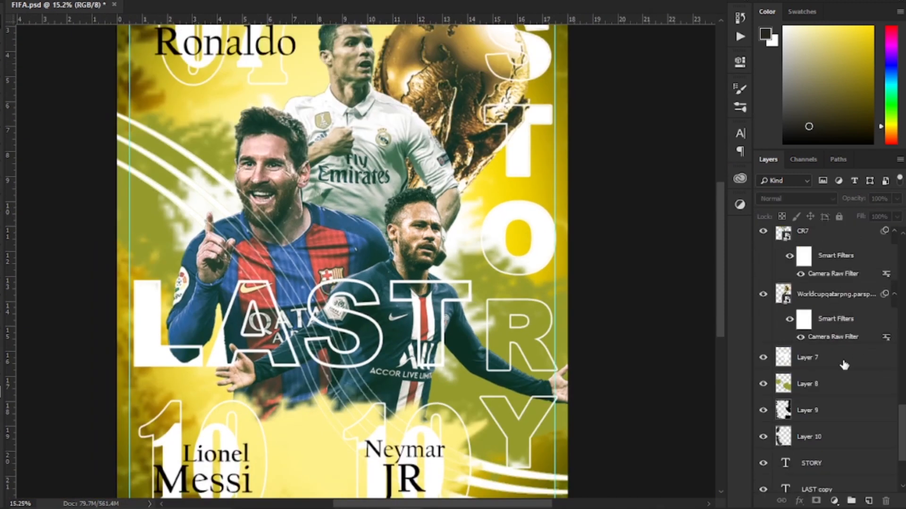
scroll(849, 390, down, 2)
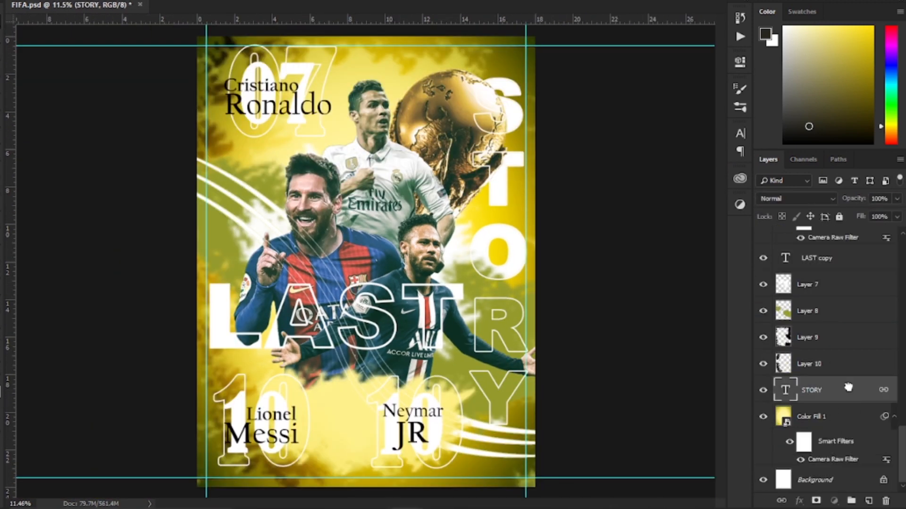
drag(850, 390, 838, 285)
scroll(562, 395, up, 2)
click(839, 285)
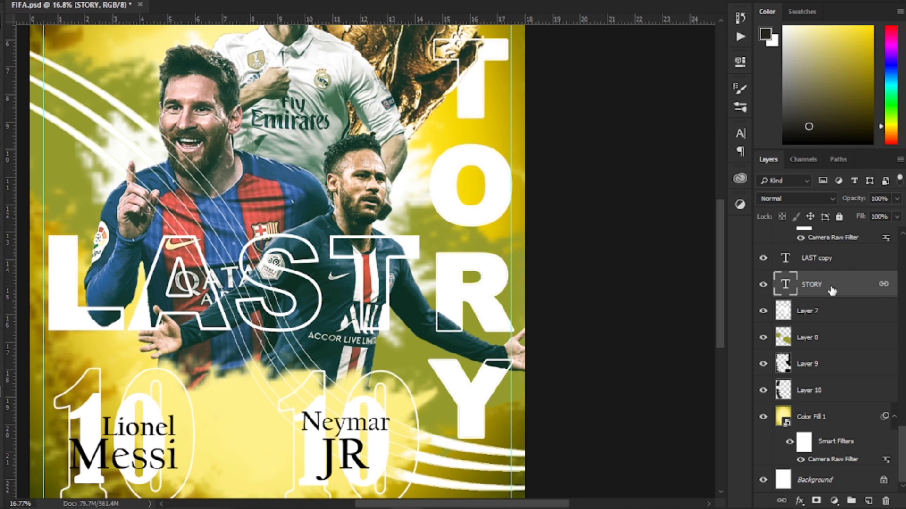
scroll(663, 333, down, 2)
click(598, 289)
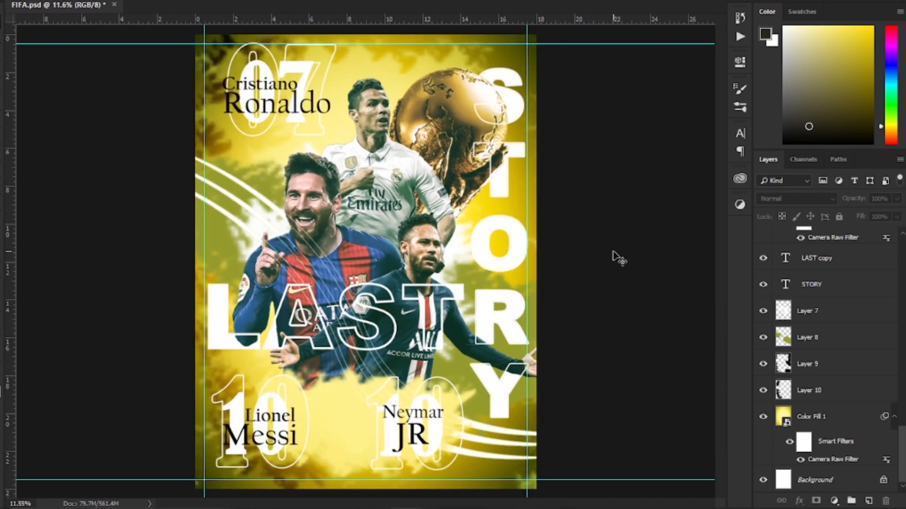
Step: Try stamping dark splatter along the poster's lower edge on a new layer above Color Fill 1
key(ctrl+shift+alt+n)
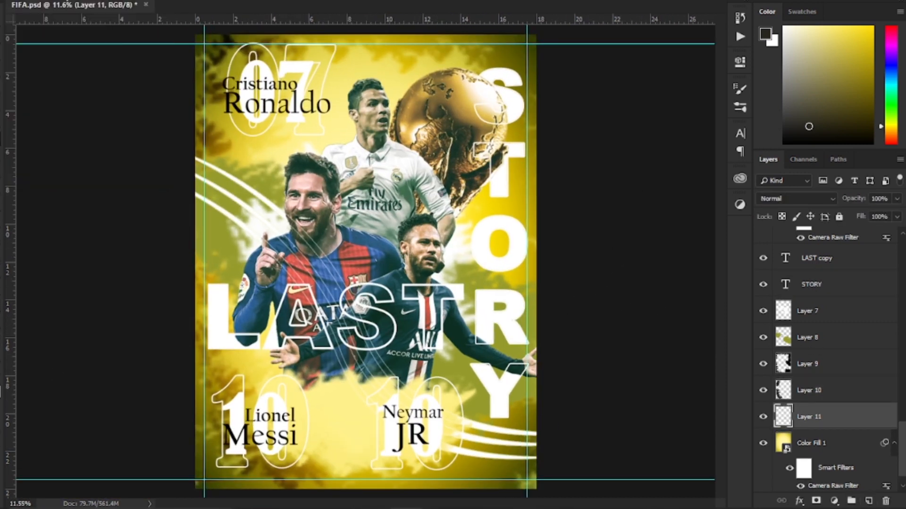
key(F5)
key(F5)
click(354, 451)
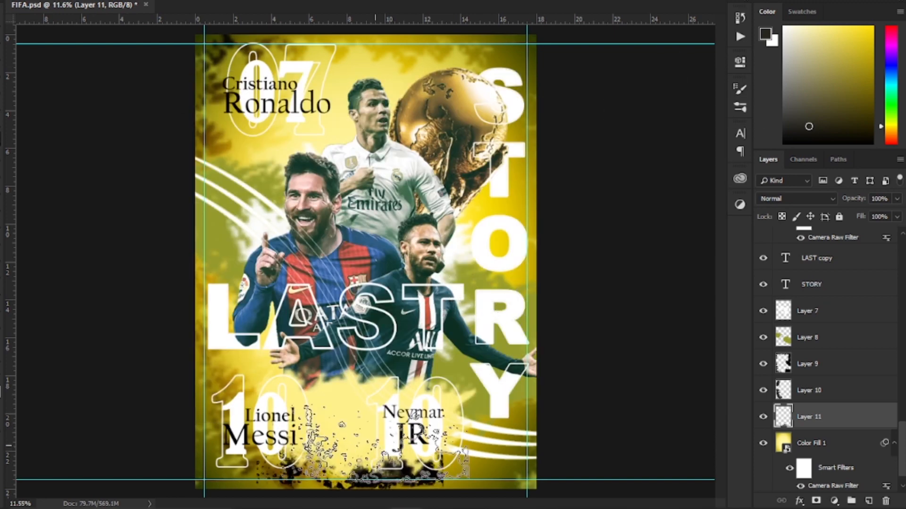
click(296, 451)
click(452, 451)
click(204, 457)
click(563, 445)
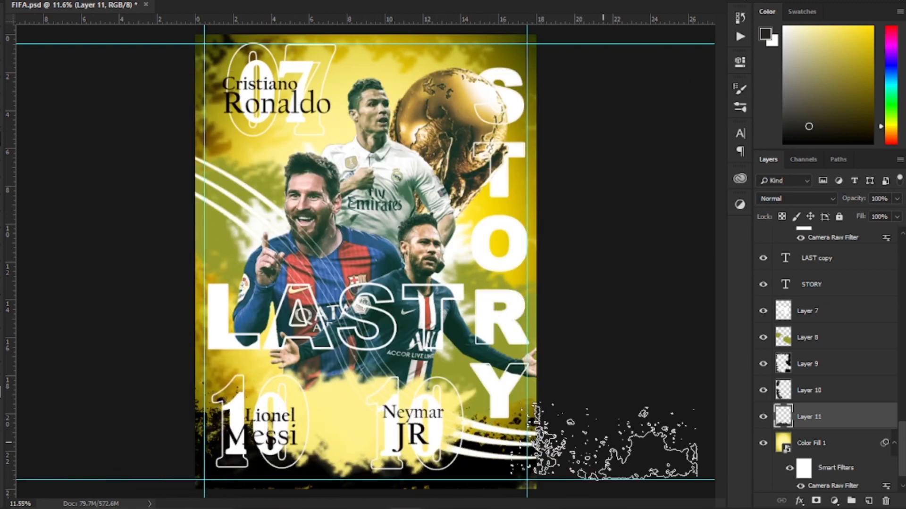
Step: Undo the dark splatter stamps on Layer 11
key(ctrl+z)
key(ctrl+z)
key(ctrl+z)
key(ctrl+z)
key(ctrl+z)
Step: Choose the rough 60 px brush tip and paint dark texture along the poster's lower edge on Layer 11
key(F5)
click(426, 109)
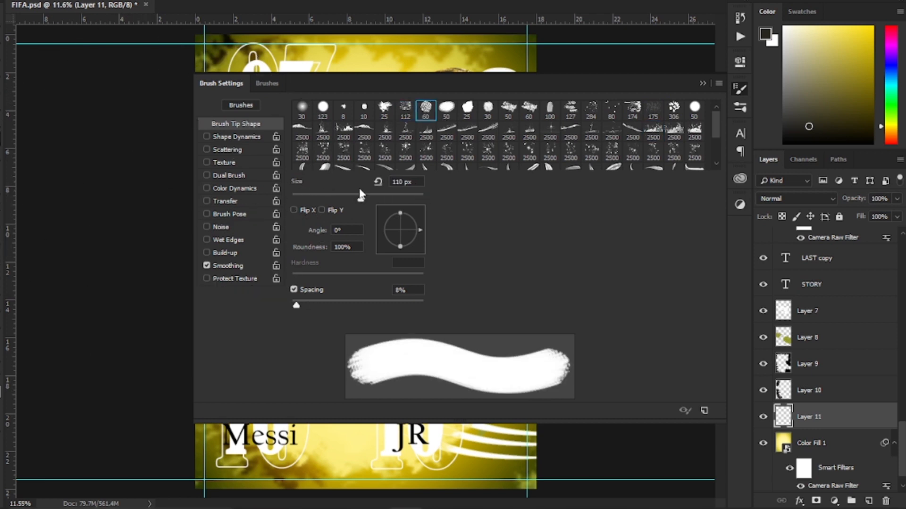
key(F5)
click(415, 462)
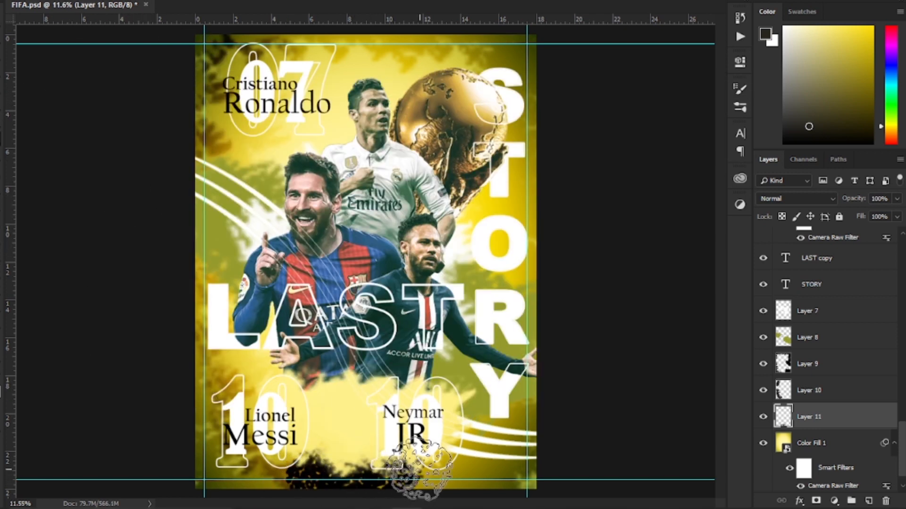
click(292, 452)
click(427, 443)
Step: Move Layer 11 above Layer 2 and try blend modes such as Multiply and Color on it
drag(807, 391, 799, 360)
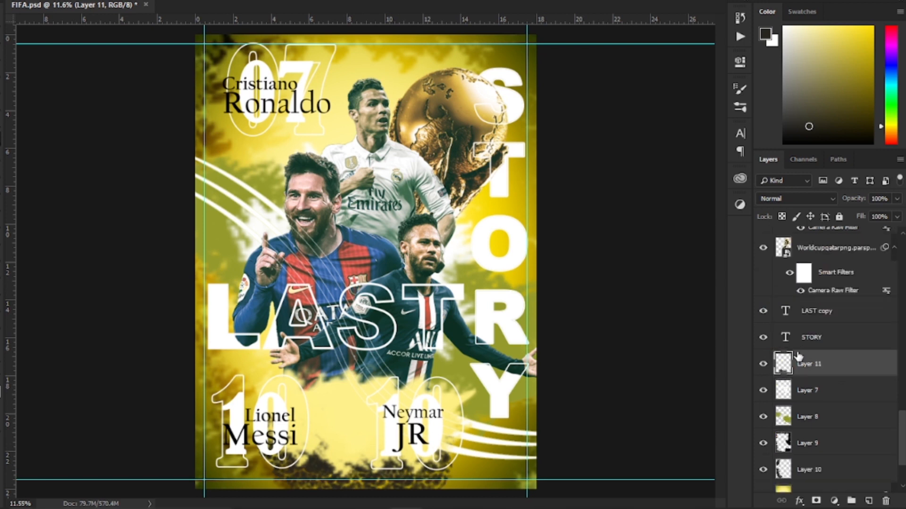
scroll(825, 364, up, 3)
drag(808, 446, 808, 287)
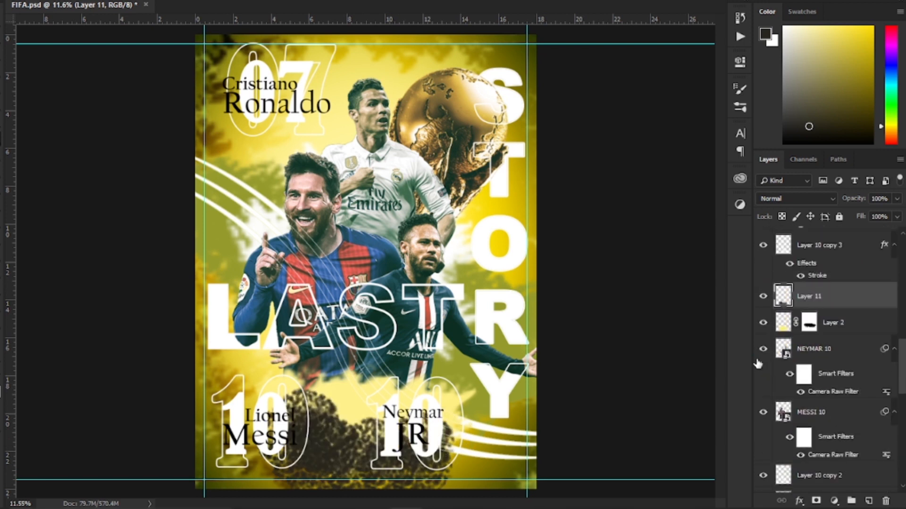
scroll(811, 199, down, 20)
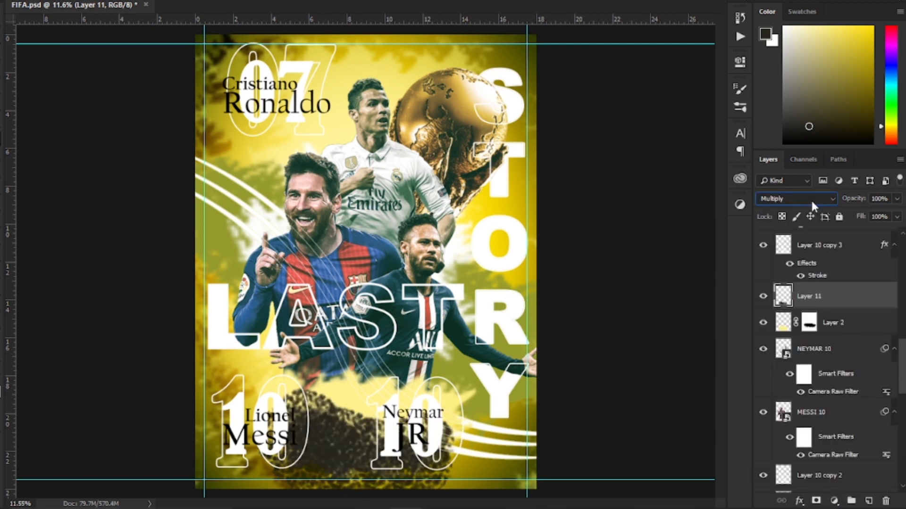
scroll(810, 200, up, 6)
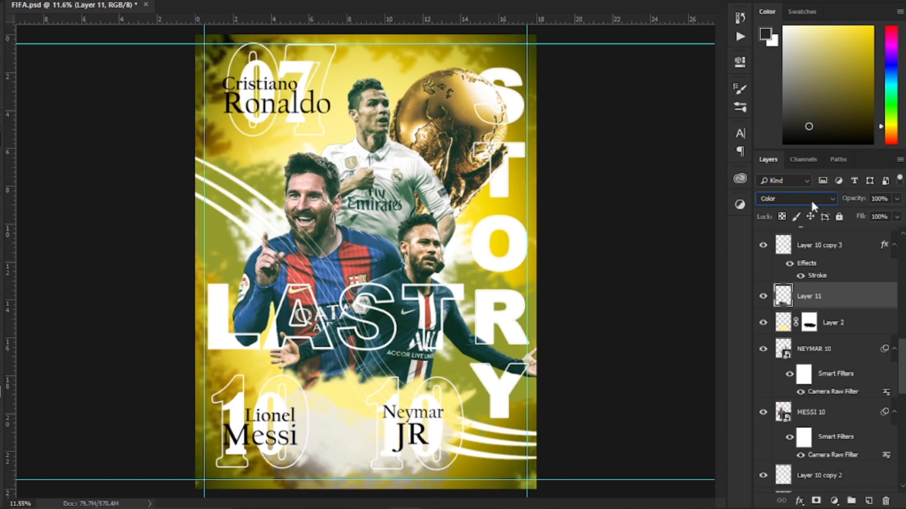
click(811, 199)
click(807, 215)
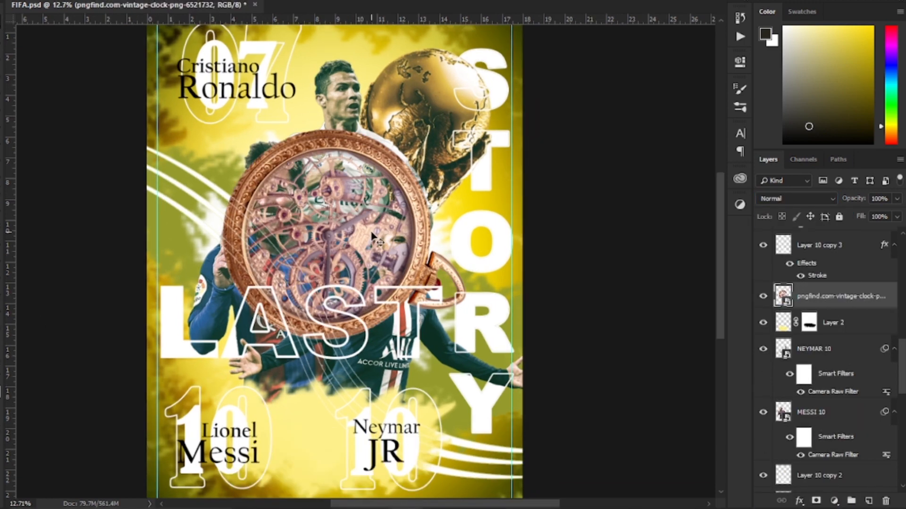
Step: Rotate the vintage clock image, shift it to the left behind Messi, and place its layer directly below the World Cup trophy layer
drag(371, 236, 327, 203)
key(ctrl+t)
drag(439, 254, 472, 106)
drag(352, 203, 329, 209)
click(480, 1)
drag(831, 296, 844, 450)
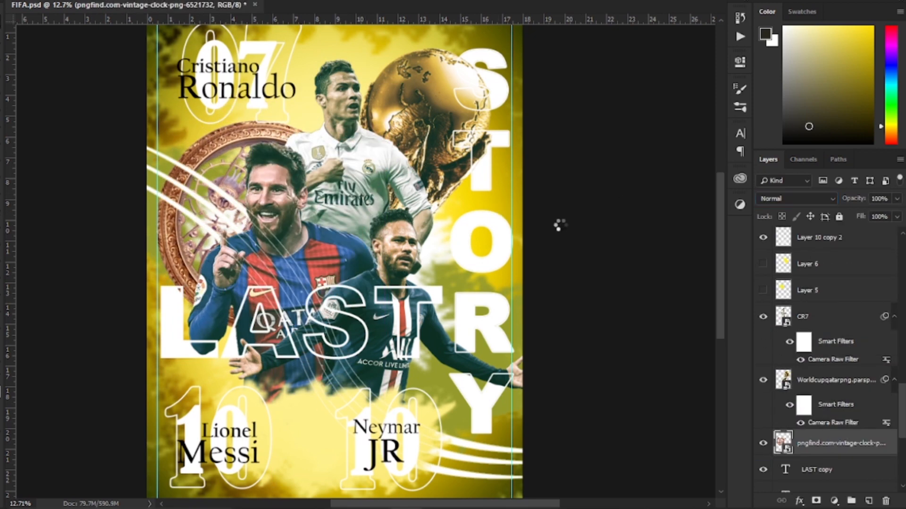
Step: Apply the Camera Raw Filter to the clock and test blend modes such as Linear Dodge (Add), ending on Normal
key(Return)
scroll(817, 202, down, 6)
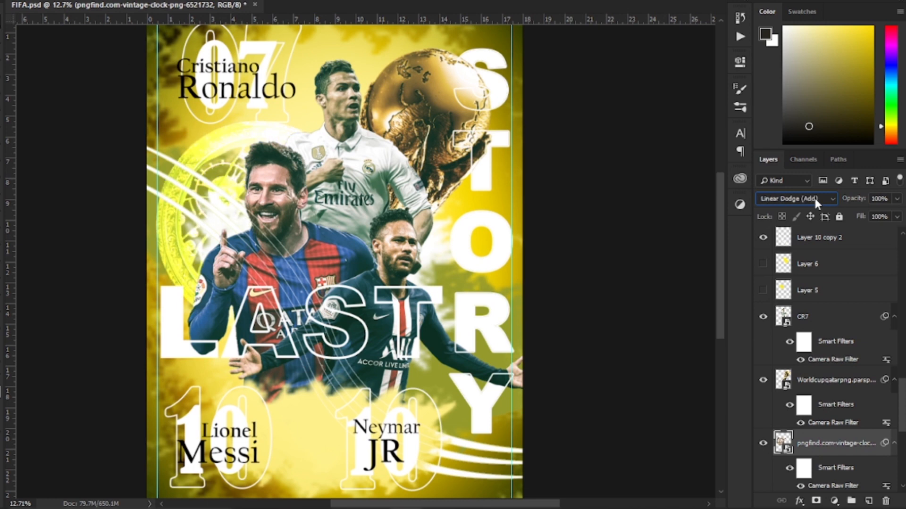
scroll(817, 202, up, 6)
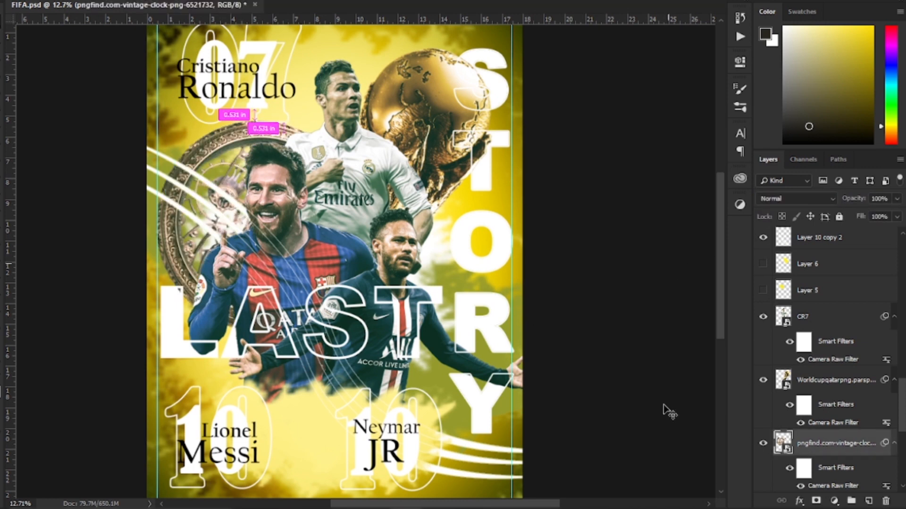
Step: Enlarge the clock so its rim extends from the poster's left edge to behind Neymar
key(ctrl+t)
drag(315, 182, 371, 221)
key(Return)
scroll(497, 253, up, 1)
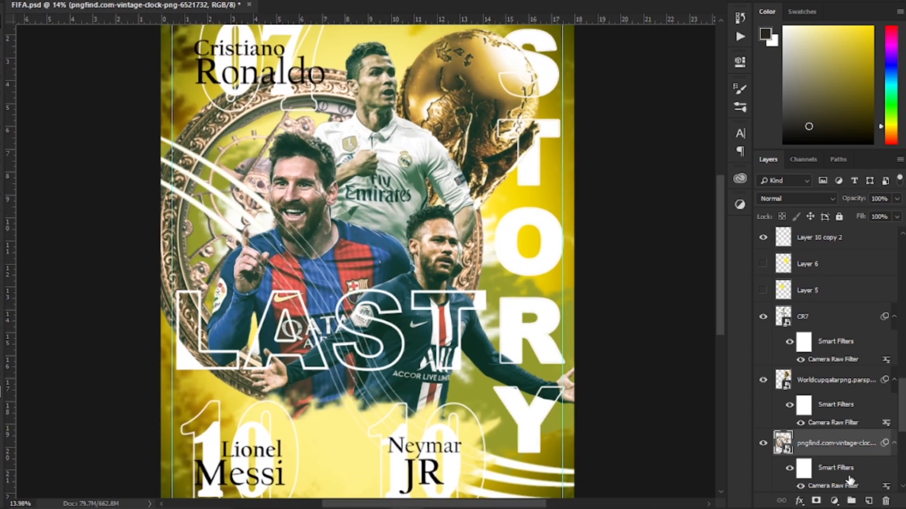
Step: Mask out the clock's lower right part behind the players and shrink the clock to sit inside the left guide
click(816, 501)
click(429, 375)
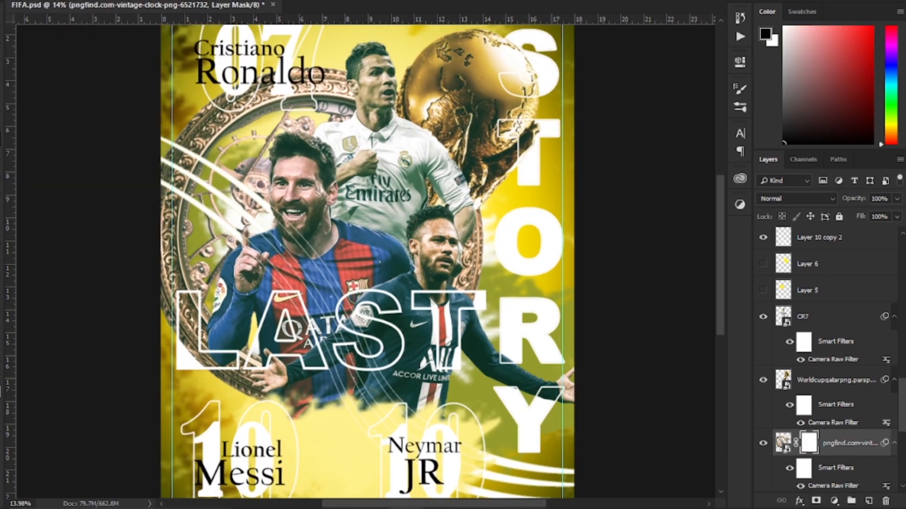
key(ctrl+0)
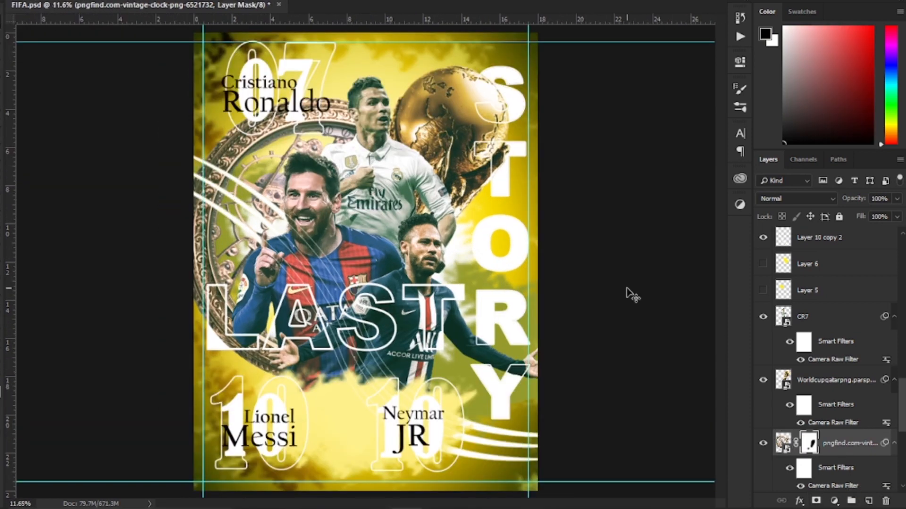
drag(146, 296, 237, 222)
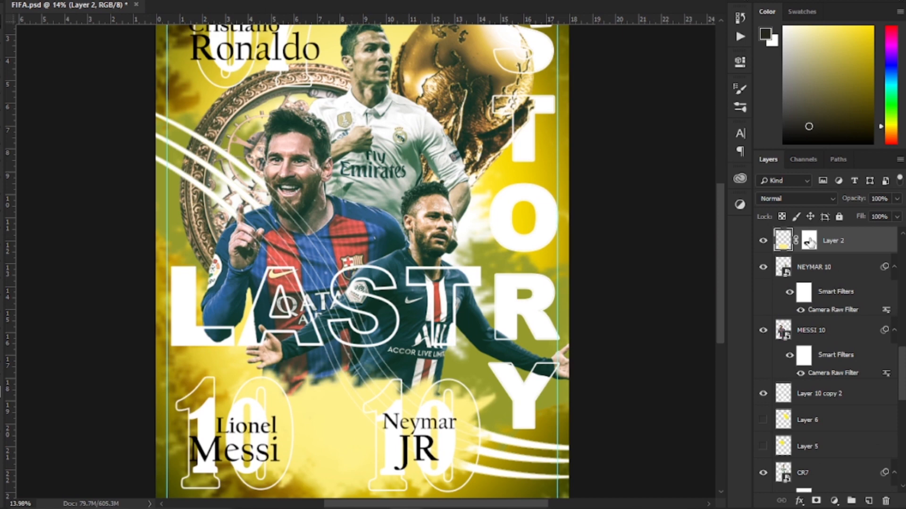
Step: Paint on Layer 2's mask to soften the yellow splash's upper edge where it meets the players' lower bodies
click(809, 242)
drag(290, 382, 427, 371)
mouse_move(362, 422)
mouse_down()
mouse_move(305, 436)
mouse_move(288, 423)
mouse_move(272, 432)
mouse_move(447, 423)
mouse_move(474, 412)
mouse_up()
key(x)
scroll(346, 439, down, 3)
key(v)
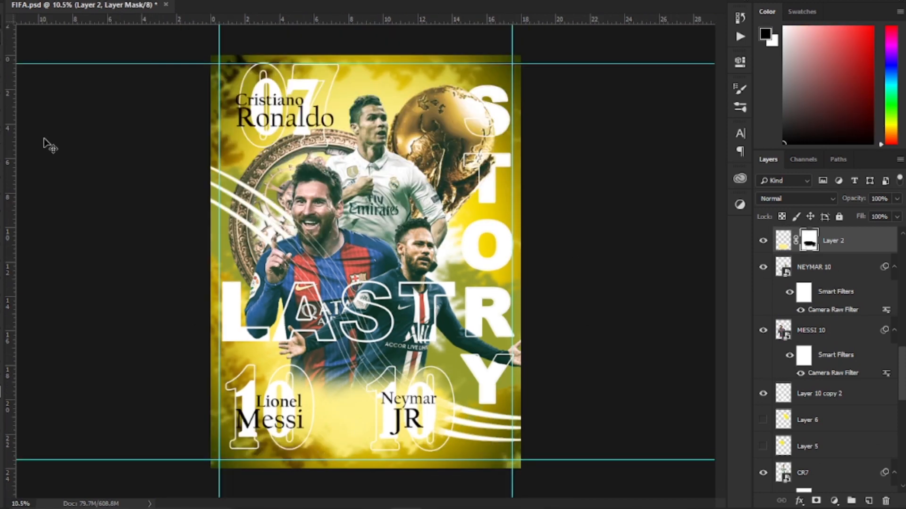
click(45, 140)
Step: Add a Curves adjustment clipped to the World Cup trophy layer and pull the curve down slightly to darken it
scroll(441, 427, up, 7)
scroll(441, 427, down, 6)
click(464, 135)
click(834, 501)
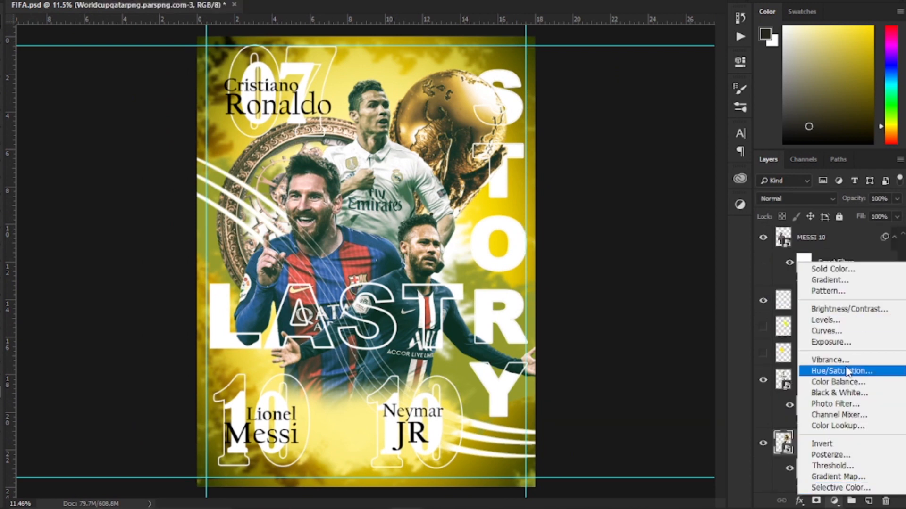
click(823, 337)
key(ctrl+alt+g)
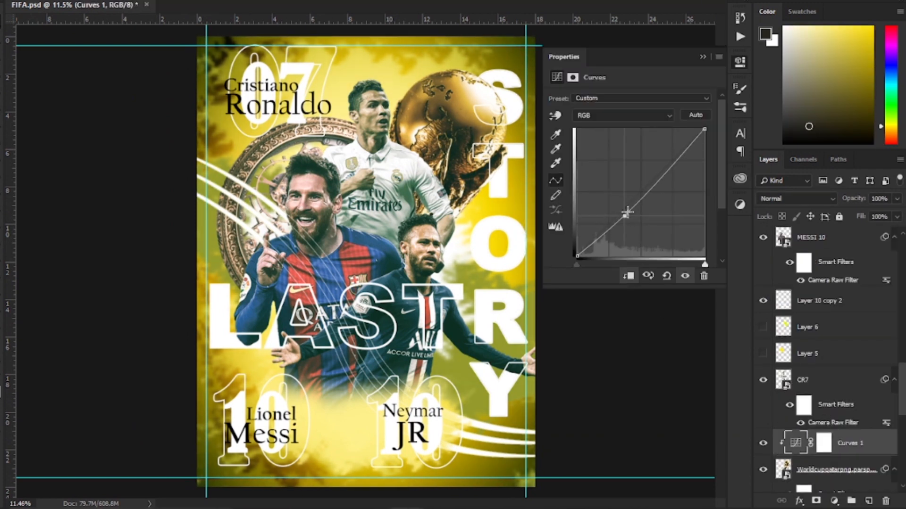
Step: Add a Hue/Saturation adjustment above the Neymar copy text layer and shift the poster's yellows toward golden orange
scroll(776, 354, up, 10)
click(819, 239)
click(834, 501)
click(823, 373)
drag(629, 147, 623, 164)
click(650, 116)
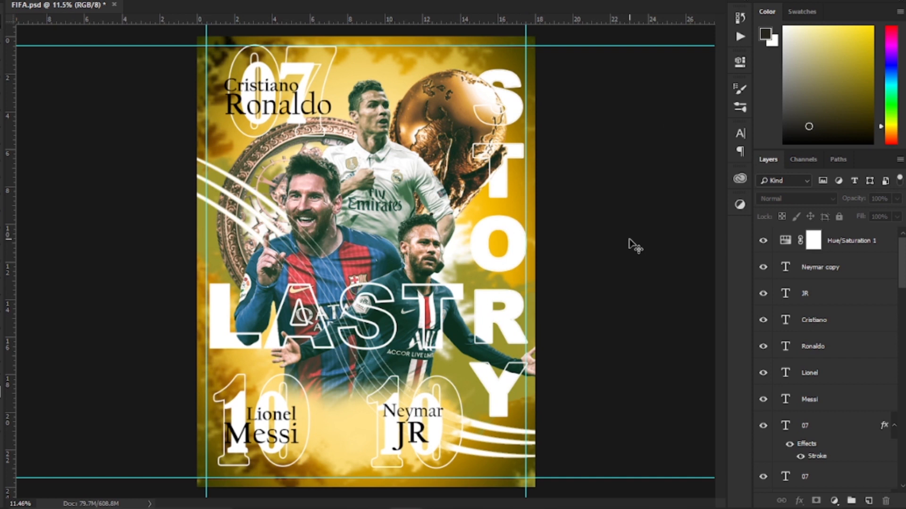
Step: Turn the outlined LAST text into vertical lettering down the middle of the poster
click(211, 327)
key(ctrl+alt+z)
key(ctrl+alt+z)
key(ctrl+alt+z)
key(ctrl+alt+z)
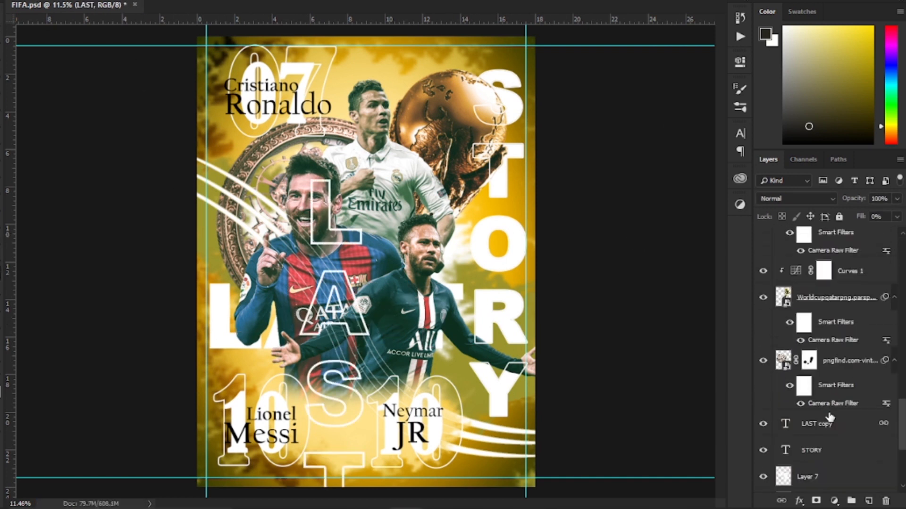
Step: Remove the horizontal LAST copy, shrink the vertical LAST beside STORY, and align its top with the top of STORY
key(ctrl+shift+z)
key(ctrl+shift+z)
key(ctrl+shift+z)
key(ctrl+shift+z)
drag(235, 173, 442, 176)
click(501, 188)
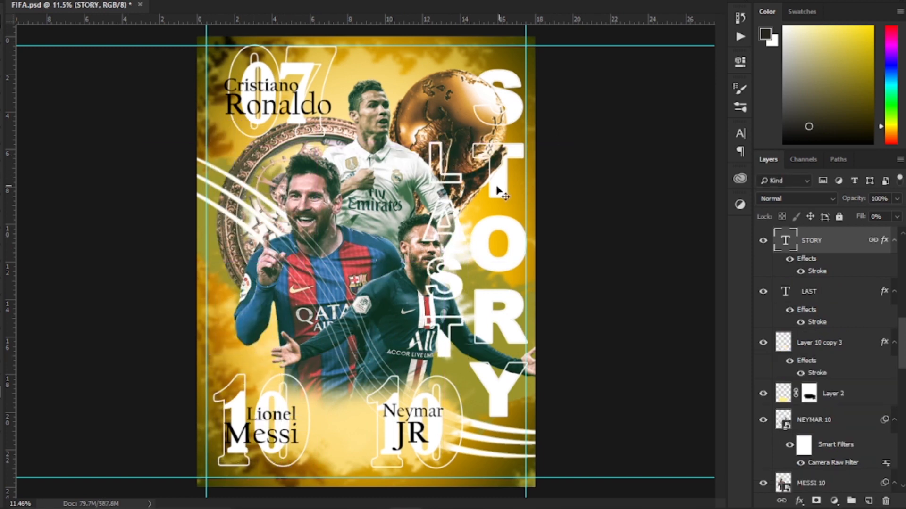
shift+click(446, 153)
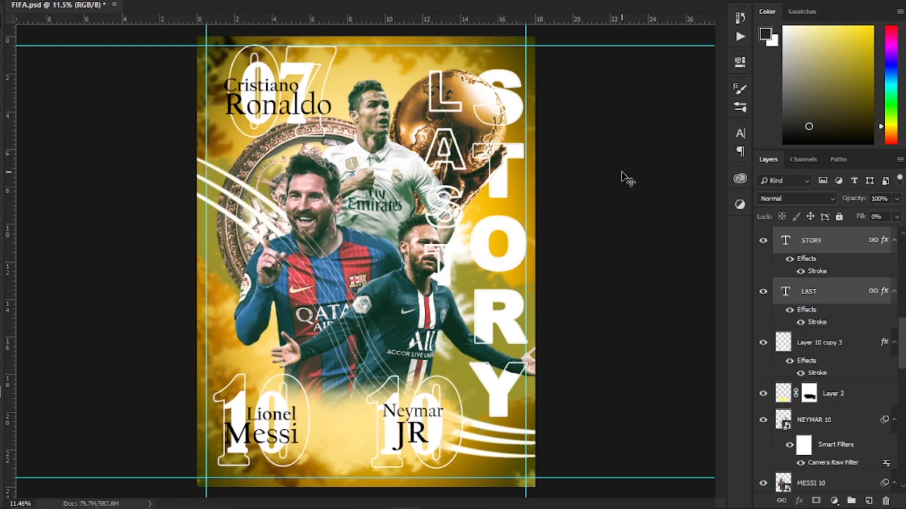
Step: Move the vertical LAST lettering down so it sits beside the lower letters of STORY
click(783, 291)
drag(580, 227, 506, 273)
scroll(494, 342, up, 4)
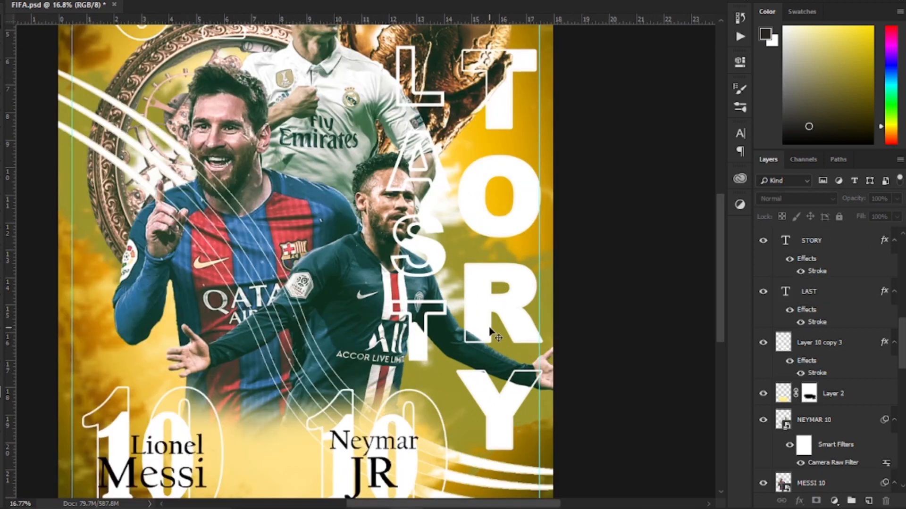
scroll(493, 334, down, 3)
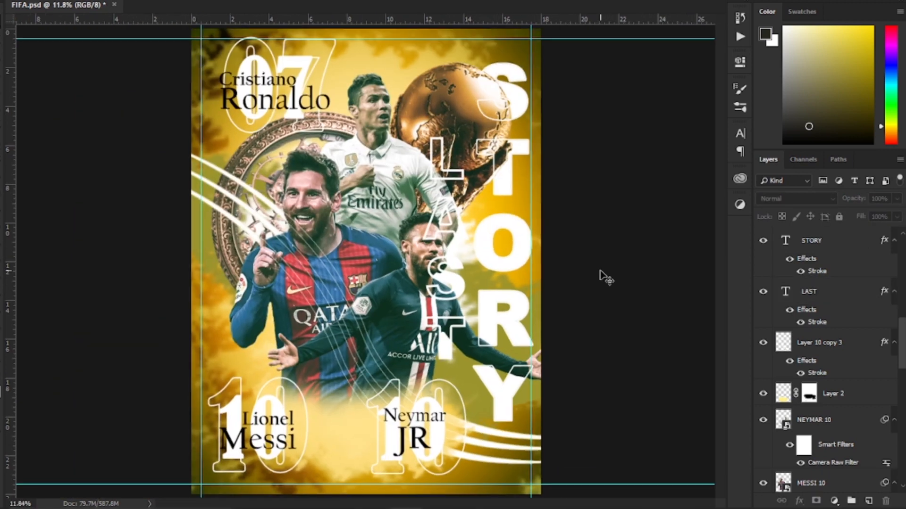
Step: Try a black stroke on the vertical LAST lettering
double_click(785, 292)
key(Escape)
scroll(799, 324, up, 3)
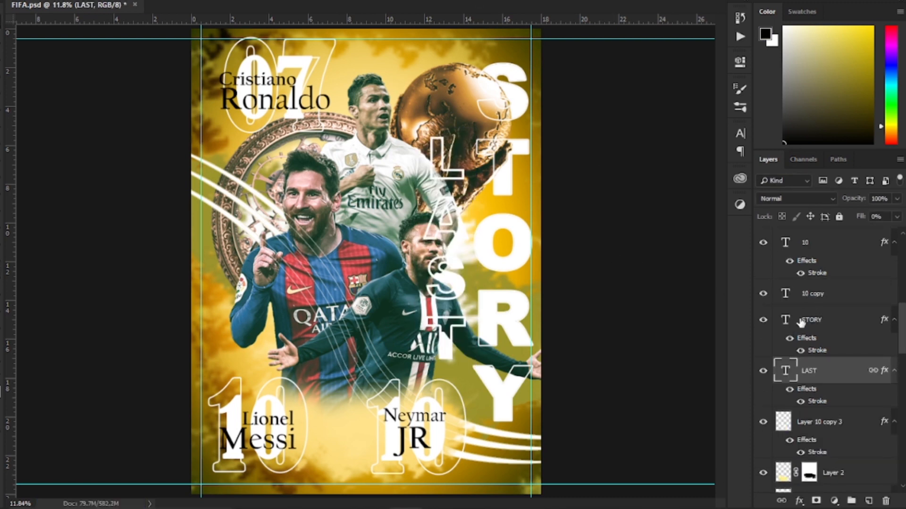
double_click(884, 372)
click(427, 185)
click(618, 215)
click(885, 192)
click(855, 102)
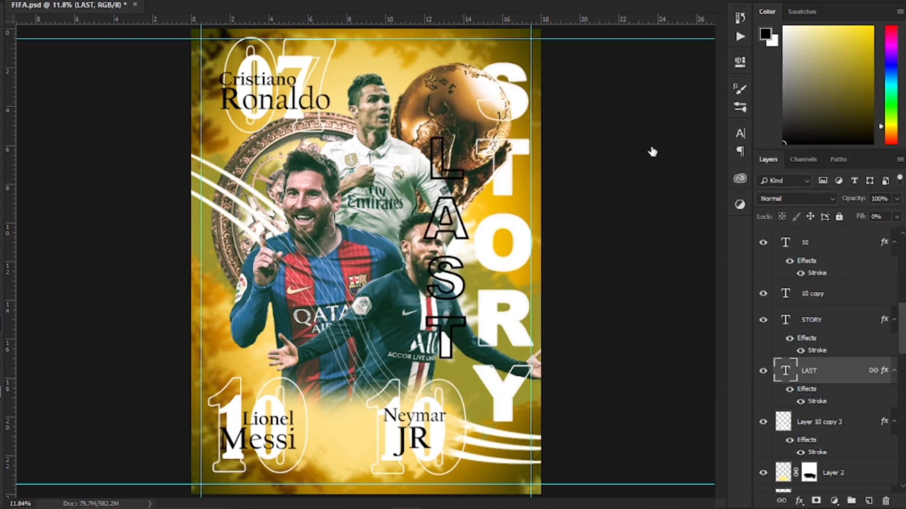
Step: Test a dark red stroke colour on LAST and set the stroke back to black (000000)
double_click(817, 402)
click(869, 212)
click(716, 294)
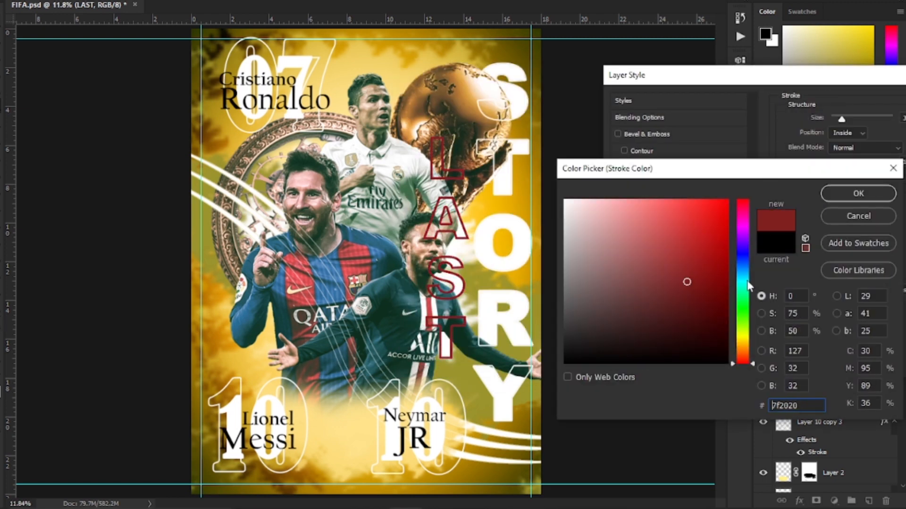
click(743, 359)
click(601, 272)
click(565, 362)
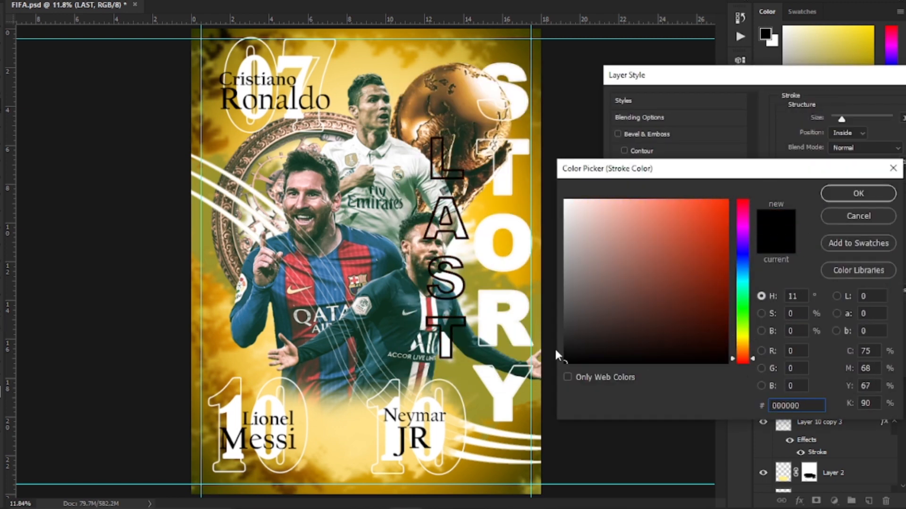
click(858, 193)
click(805, 100)
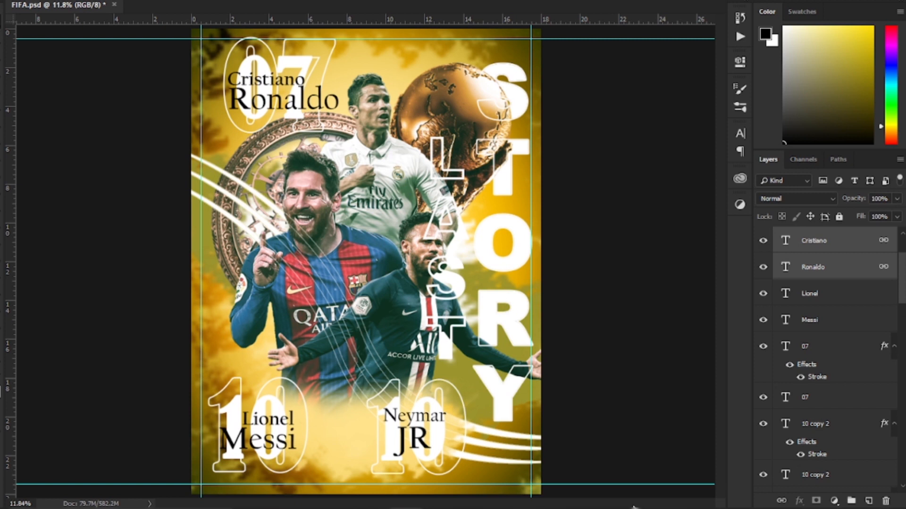
Step: Nudge the vertical LAST lettering slightly toward STORY
click(644, 354)
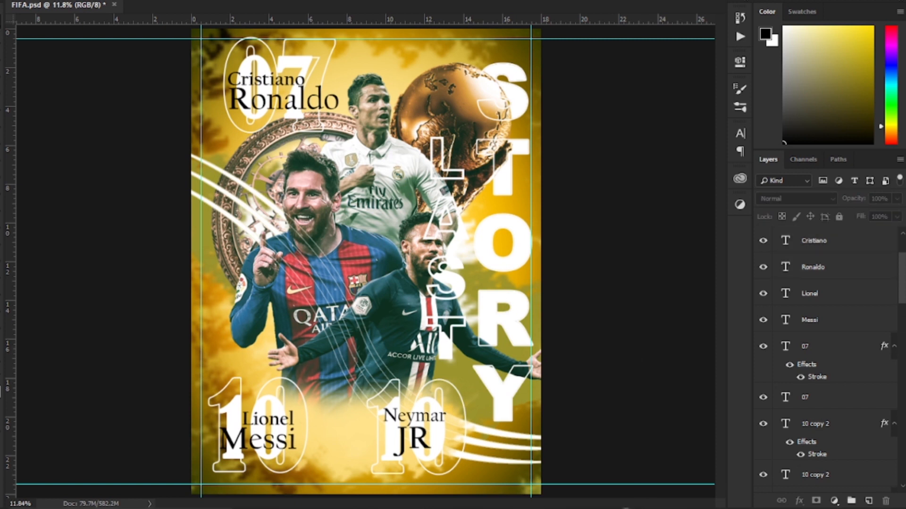
click(466, 292)
key(shift+Right)
click(620, 330)
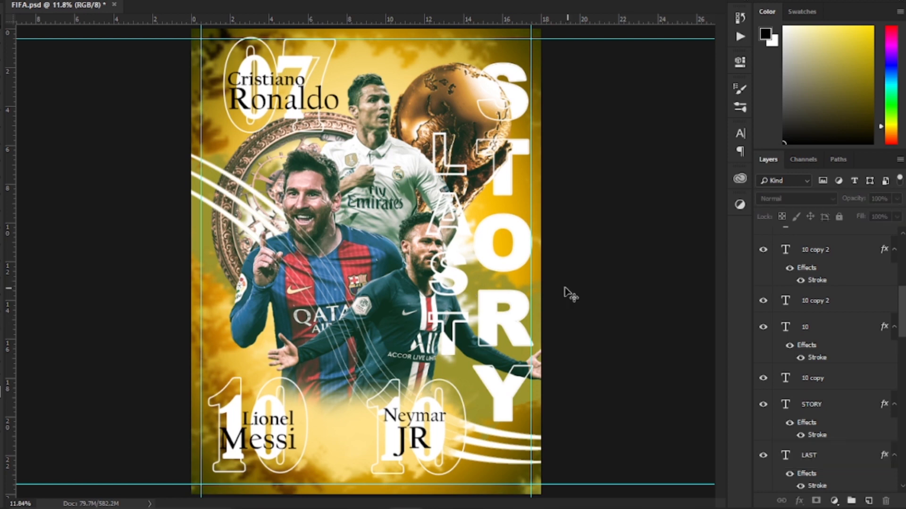
Step: Scale STORY down from its upper corner so its top lines up with the top of LAST
click(519, 260)
key(ctrl+t)
drag(473, 61, 484, 128)
key(Return)
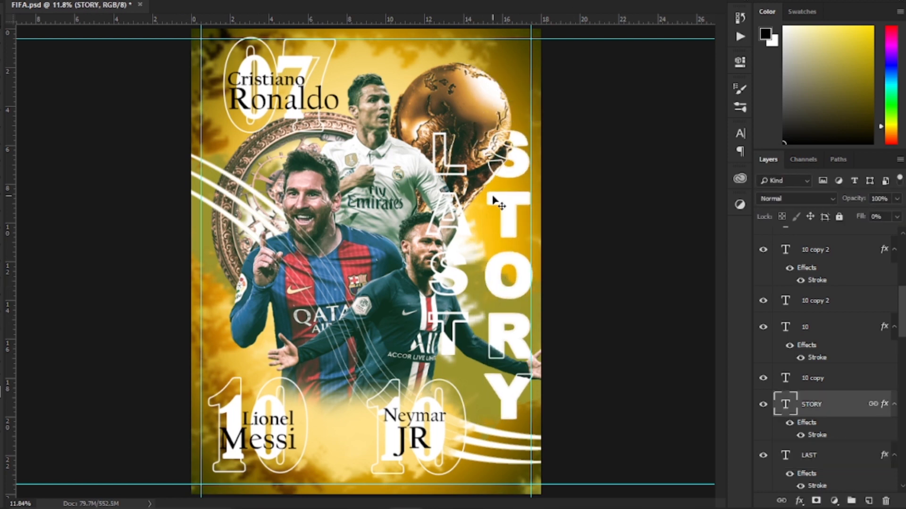
click(599, 223)
Step: Switch LAST to horizontal lettering and place it across the poster's top edge, with STORY running down beneath its T
scroll(883, 455, down, 2)
double_click(883, 390)
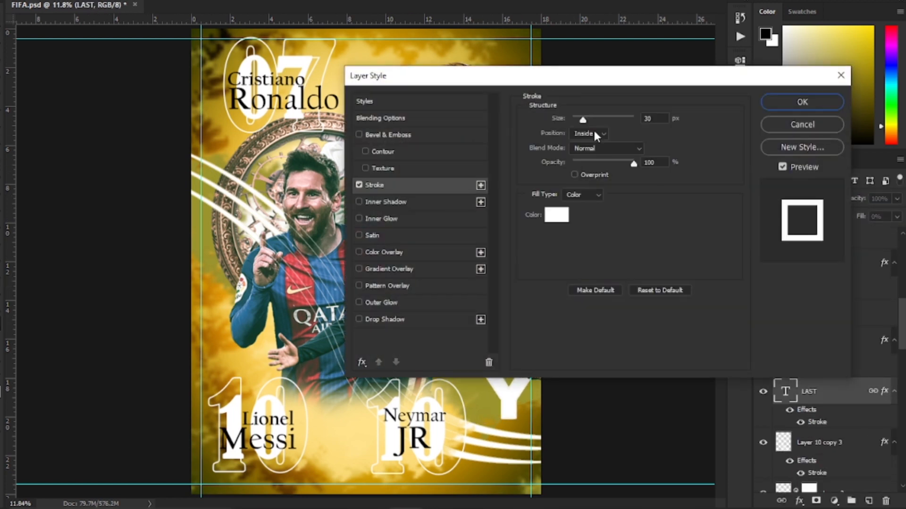
key(Return)
scroll(679, 257, up, 2)
scroll(576, 329, down, 3)
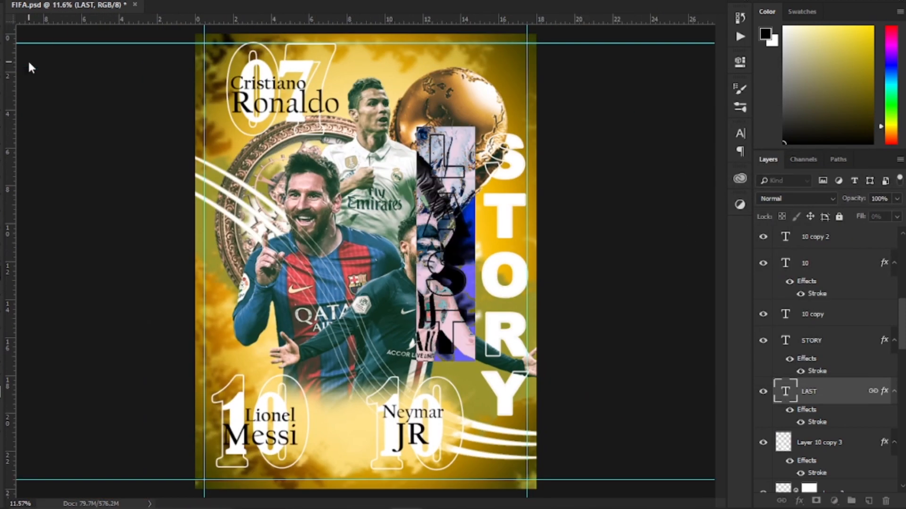
click(838, 333)
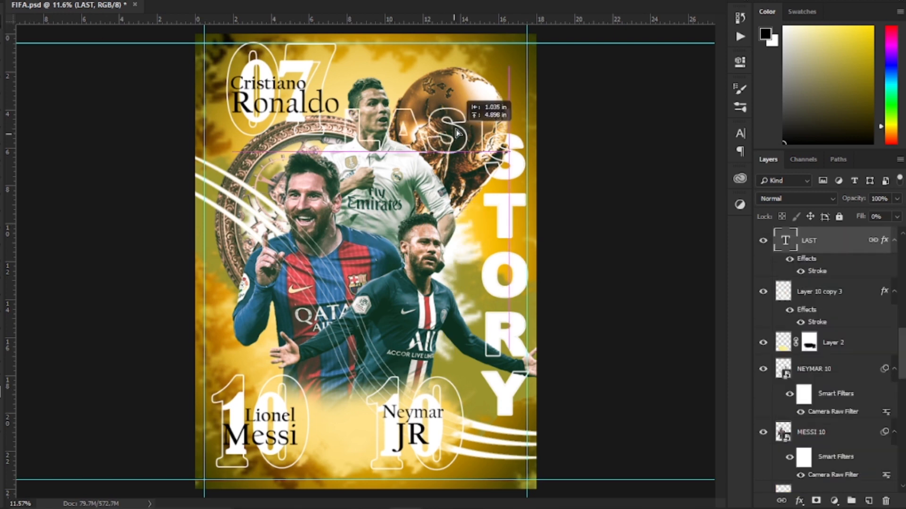
drag(519, 83, 540, 83)
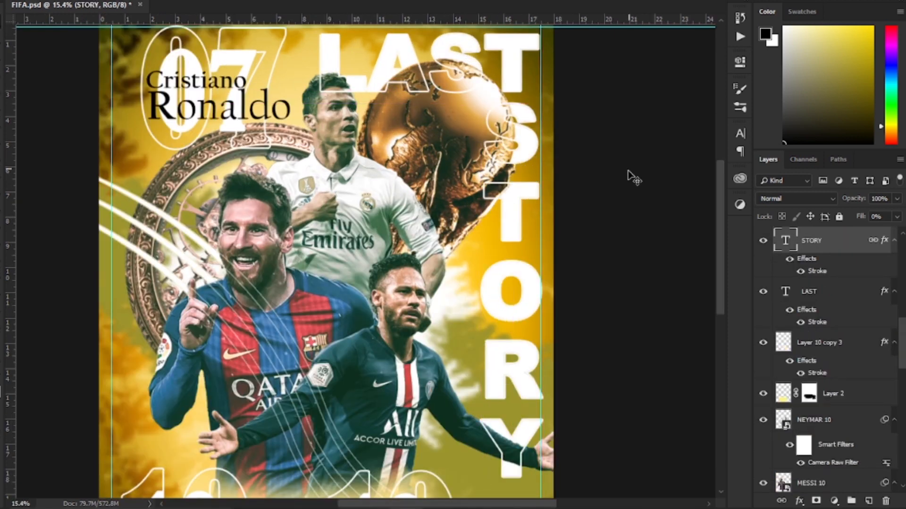
Step: Thicken the white stroke on the curved stripes in Layer 10 copy 3 and save the poster file
scroll(545, 163, down, 2)
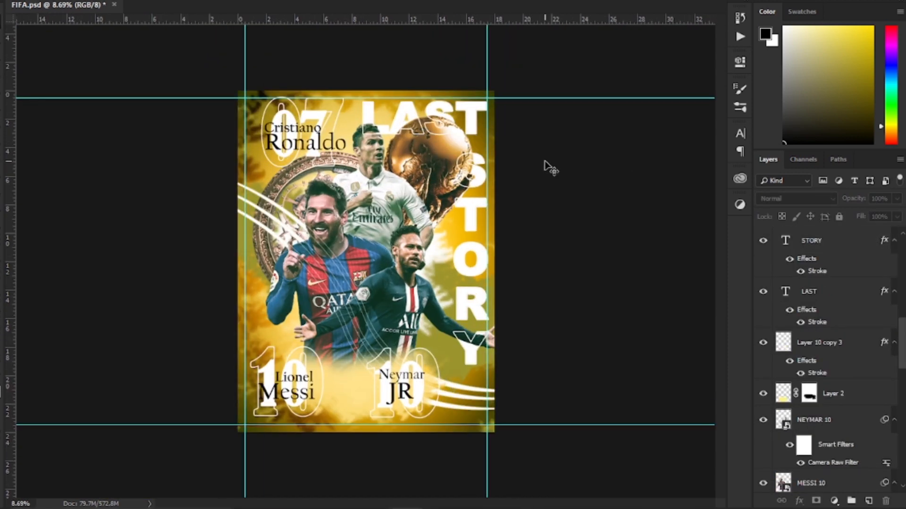
scroll(547, 166, up, 3)
scroll(594, 353, down, 1)
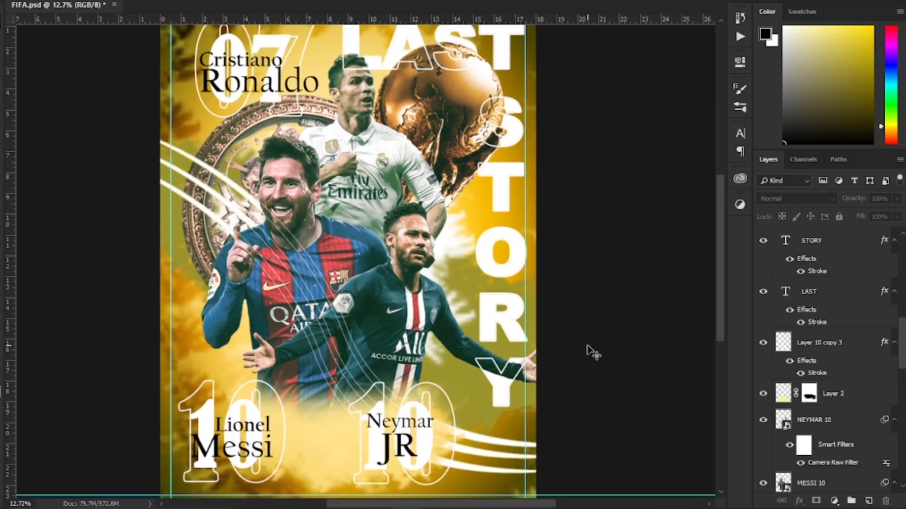
double_click(854, 343)
click(552, 181)
click(767, 131)
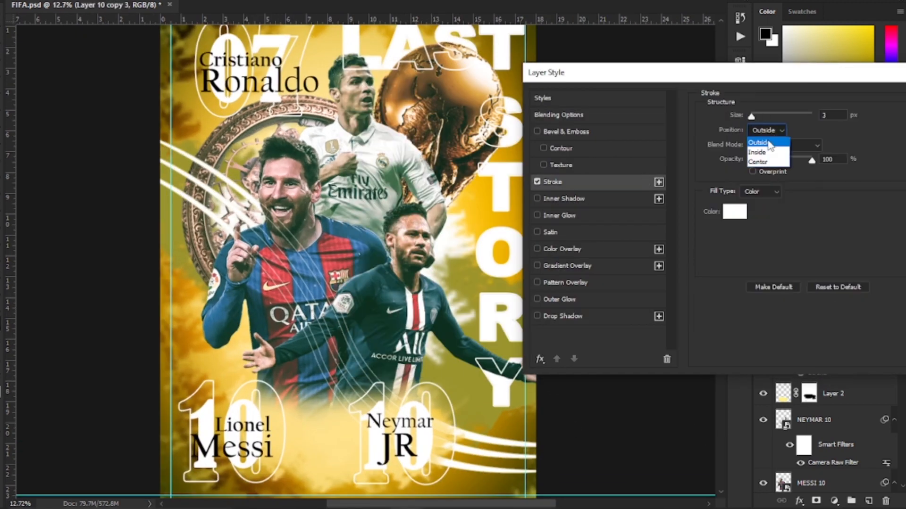
drag(753, 117, 758, 118)
key(Return)
scroll(633, 259, down, 1)
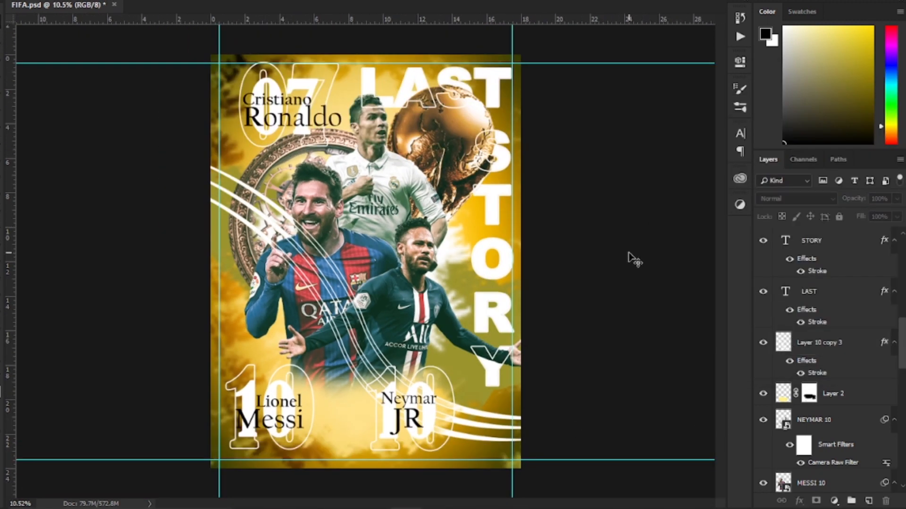
key(ctrl+s)
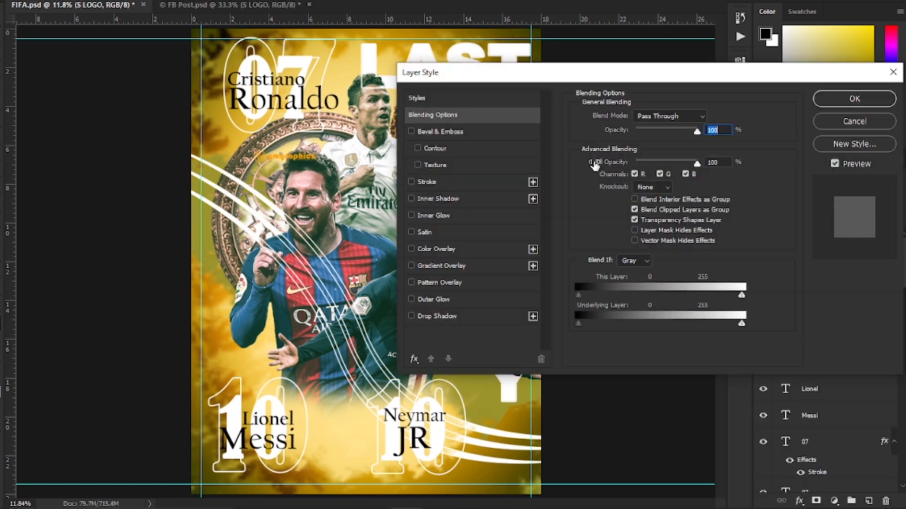
Step: Apply a black Color Overlay at 100% opacity to the S LOGO group
click(427, 182)
click(436, 248)
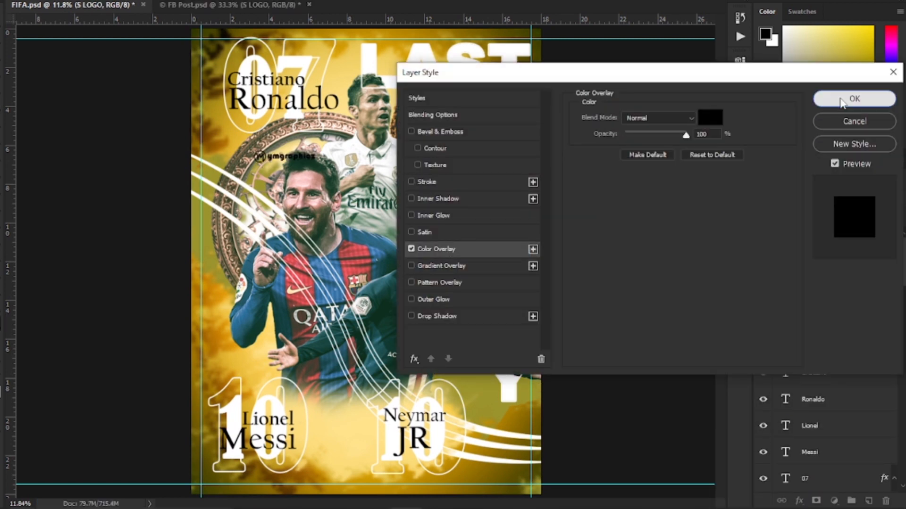
key(Return)
Step: Try placing only the ymgraphics Signature text, without its round mark, in the poster's lower-right corner
mouse_move(283, 156)
mouse_down()
mouse_move(365, 477)
mouse_move(349, 479)
mouse_up()
click(821, 486)
scroll(828, 413, up, 5)
click(820, 282)
drag(411, 444, 566, 444)
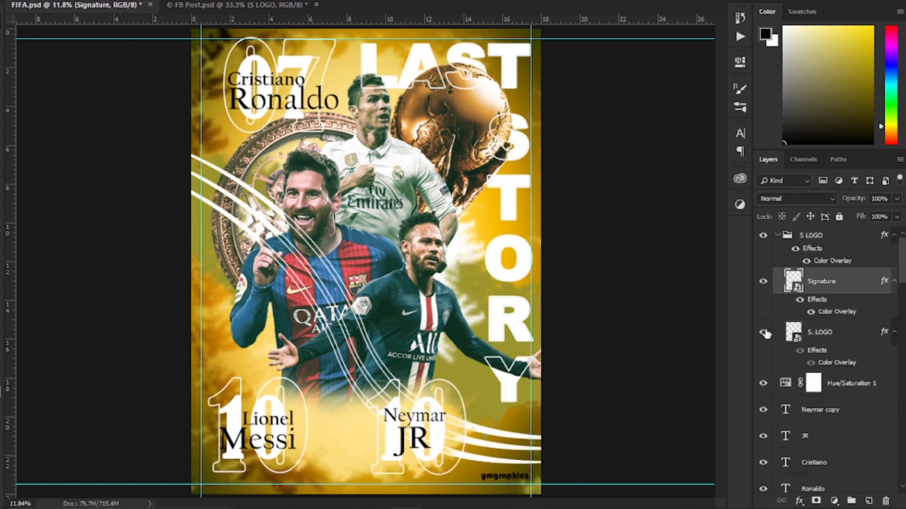
Step: Move the whole S LOGO group, round mark and signature together, into the poster's lower-right corner inside the guides
click(778, 235)
drag(302, 160, 505, 478)
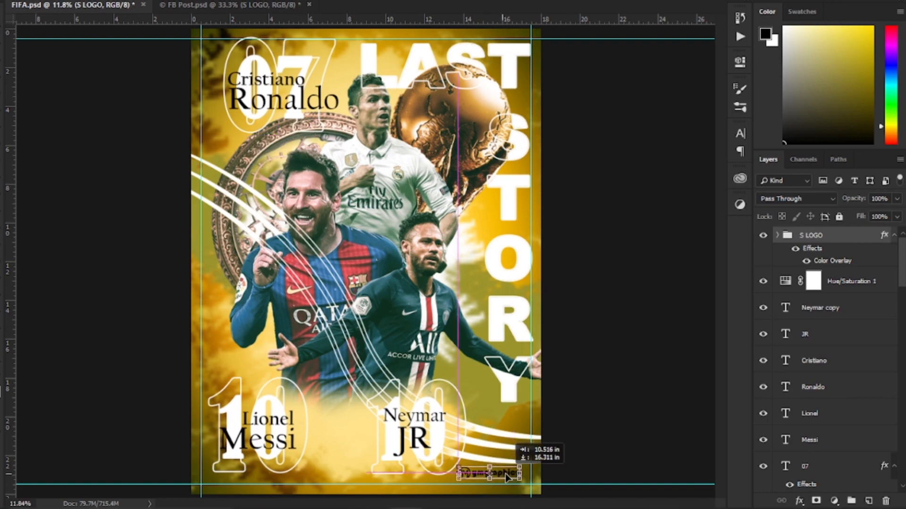
click(777, 235)
click(819, 281)
scroll(481, 477, up, 5)
scroll(481, 477, down, 6)
click(618, 333)
scroll(600, 384, up, 2)
scroll(580, 356, down, 3)
Step: Collapse the S LOGO group, give it a red colour label and save the poster file
click(777, 236)
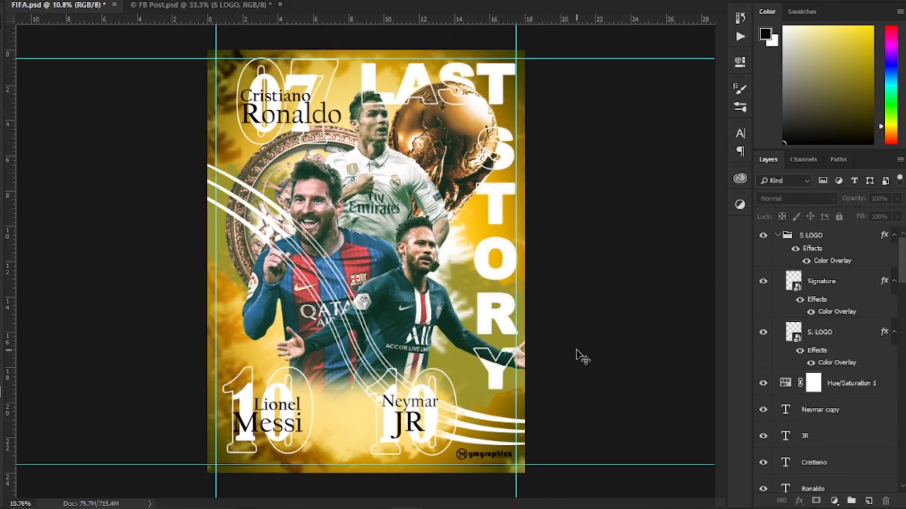
right_click(862, 238)
click(793, 437)
click(596, 293)
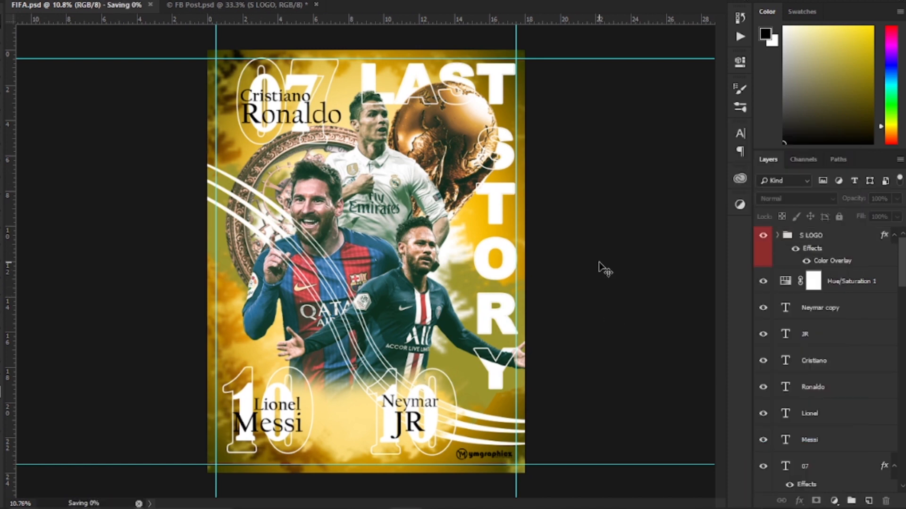
scroll(599, 266, up, 1)
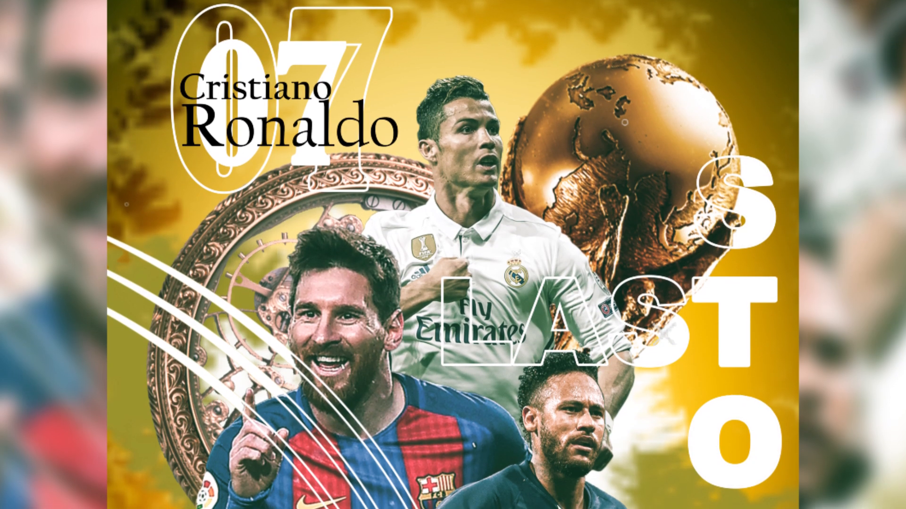